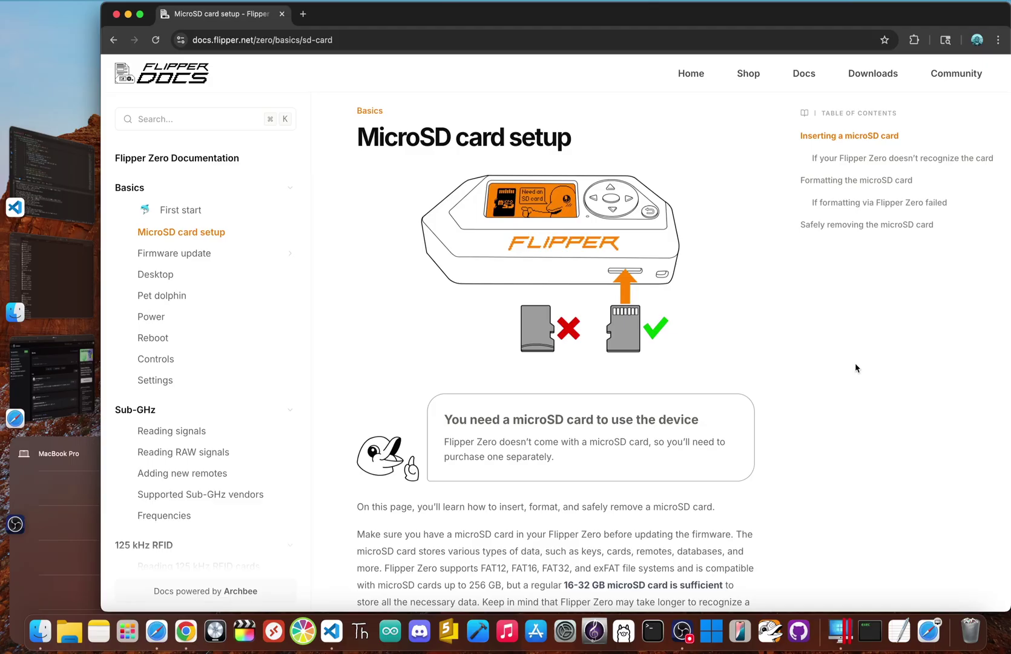
# Scroll the MicroSD card setup guide past the high-quality card callout to the Inserting a microSD card heading
pyautogui.scroll(3, 855, 367)
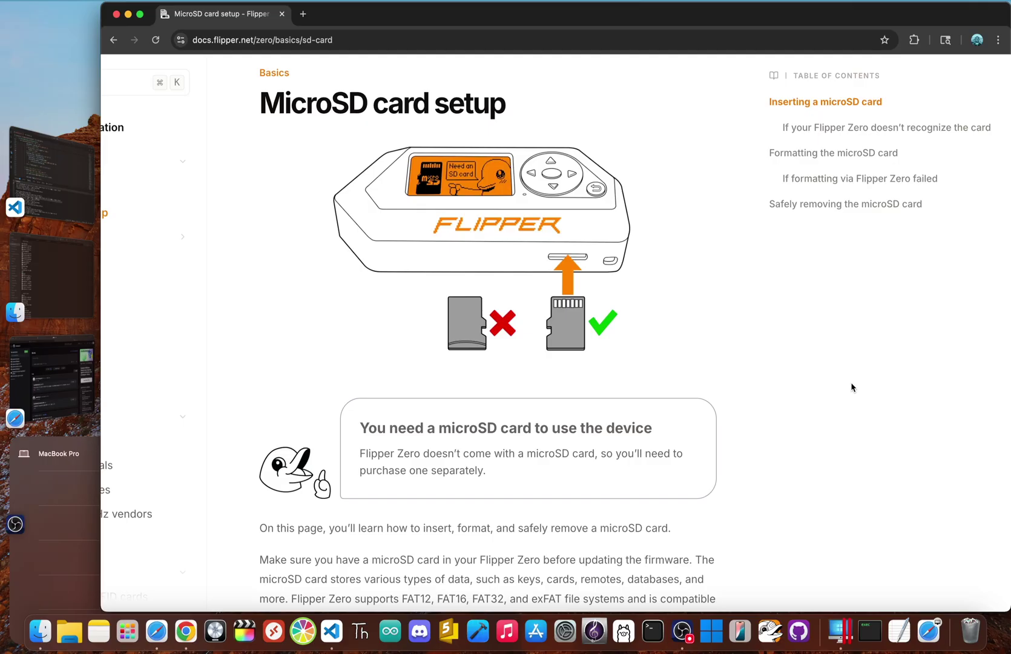
pyautogui.scroll(-2, 852, 388)
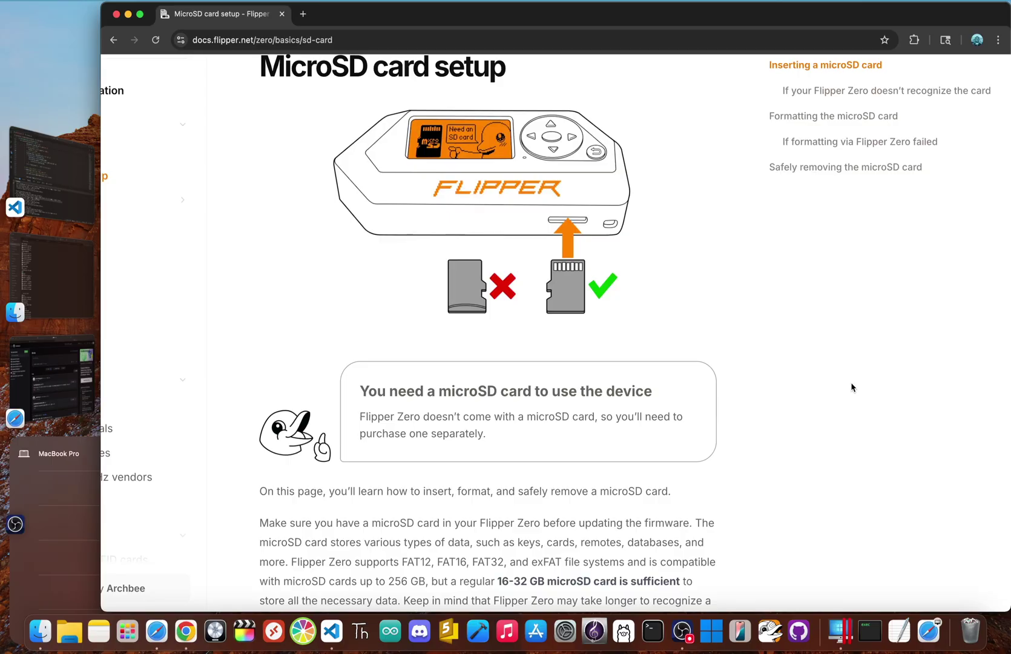
pyautogui.scroll(-3, 745, 303)
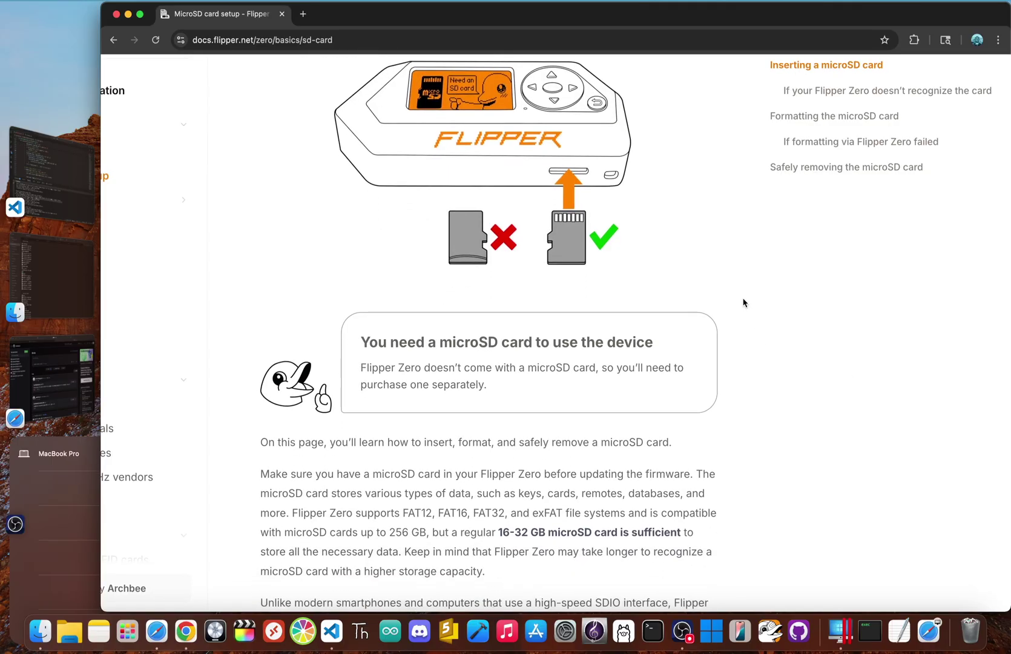
pyautogui.scroll(-4, 744, 303)
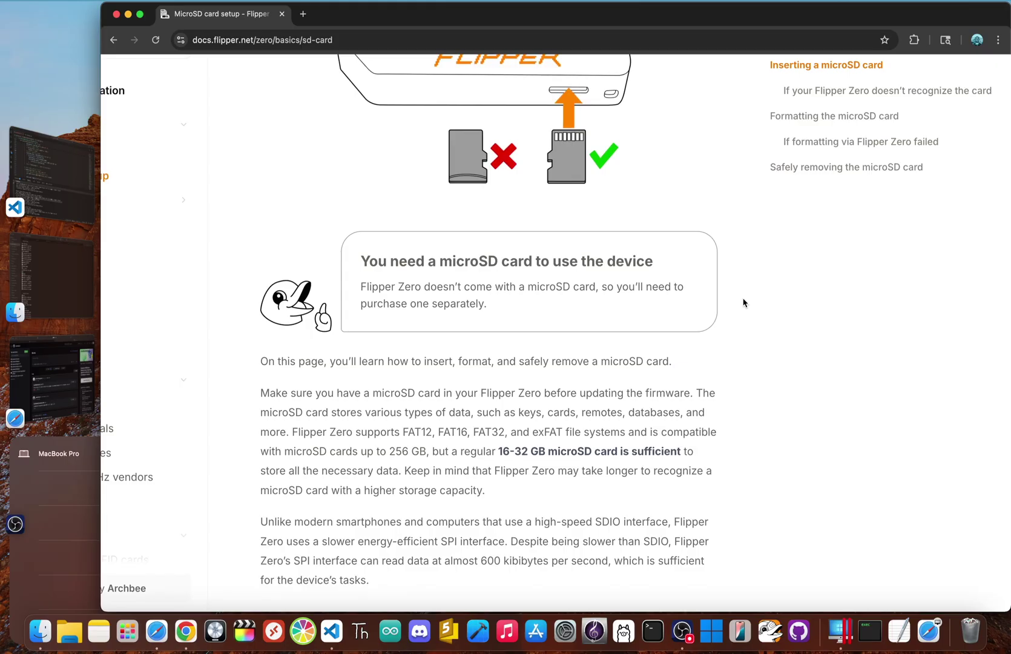
pyautogui.scroll(-4, 744, 303)
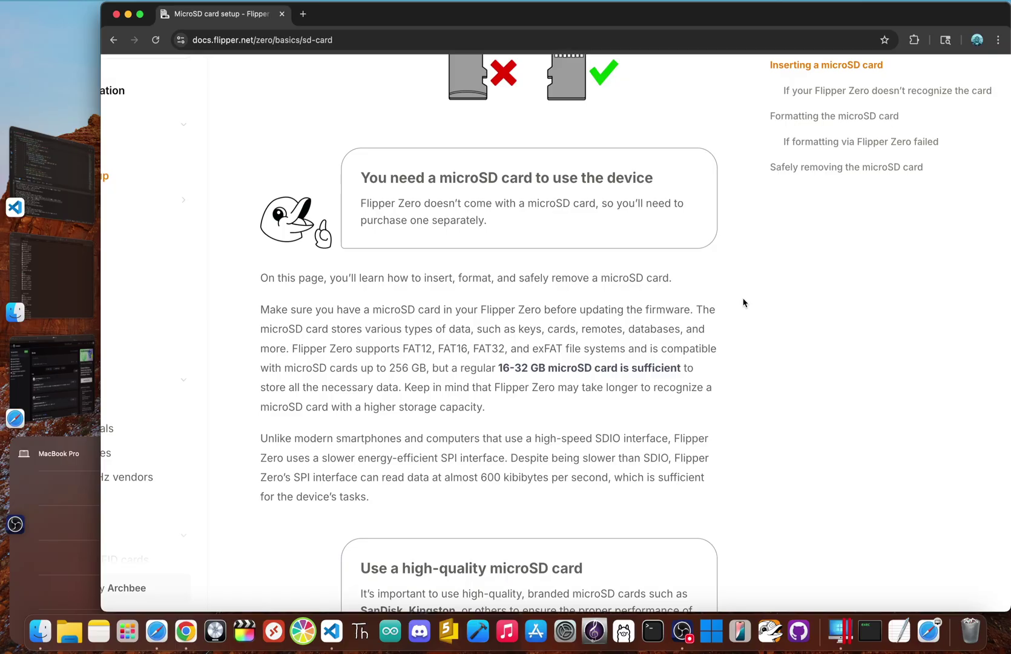
pyautogui.scroll(-5, 743, 303)
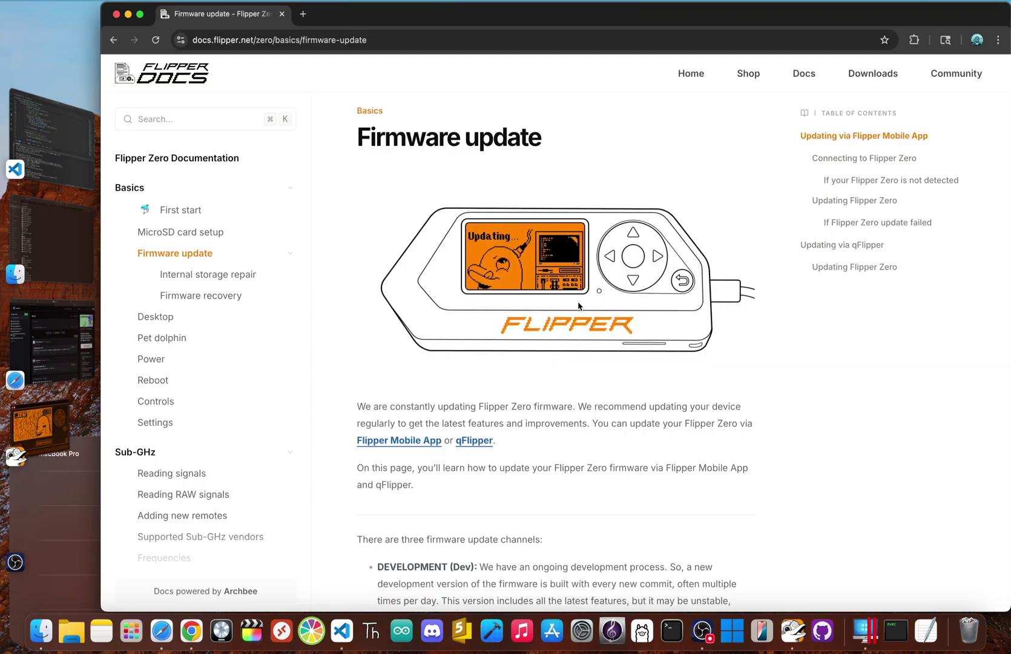
# Open the qFlipper guide in a new tab and scroll to Installing qFlipper and its Download button
pyautogui.click(477, 441)
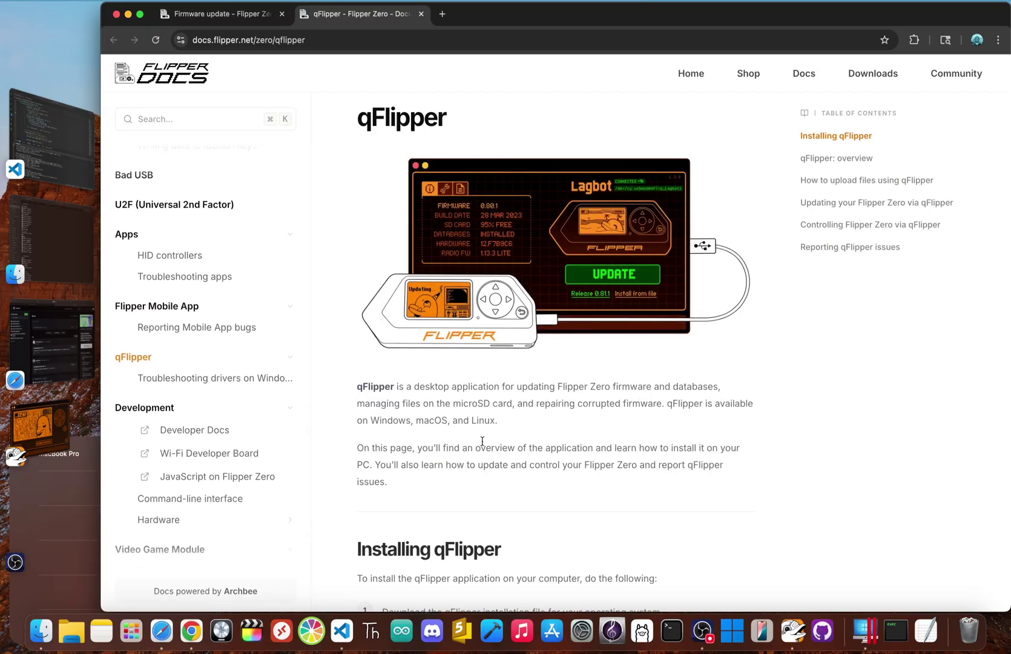
pyautogui.scroll(-5, 569, 410)
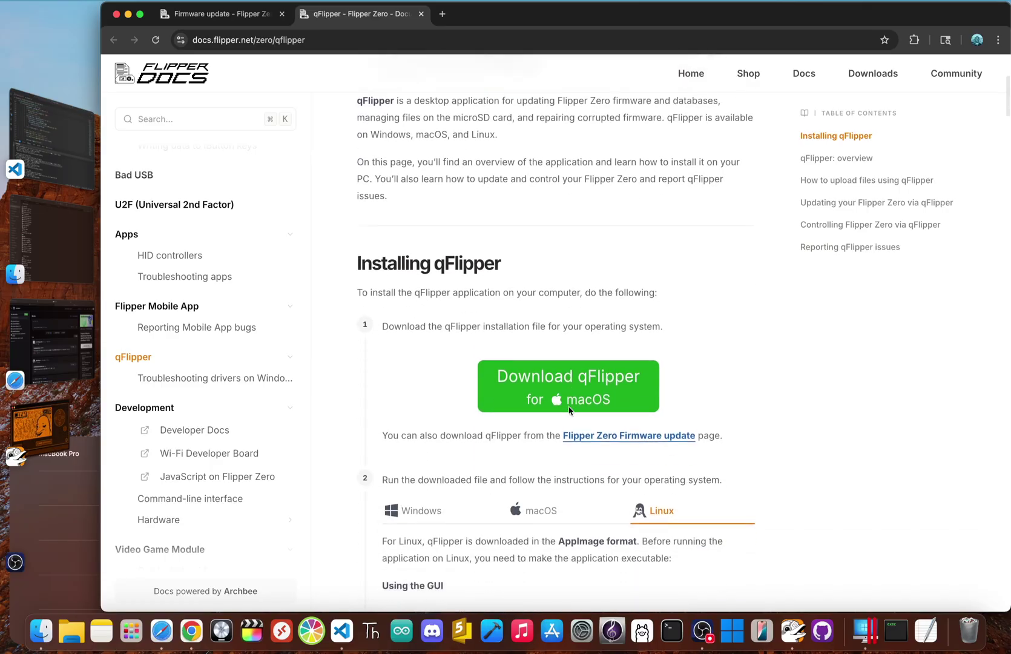
pyautogui.scroll(-1, 569, 411)
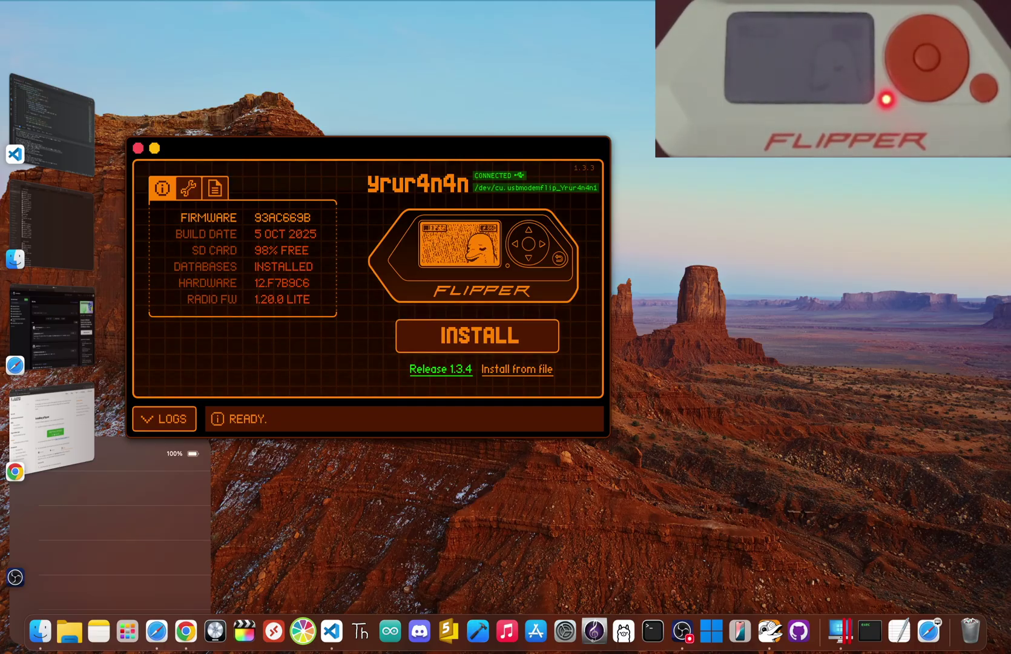
# Start installing firmware release 1.3.4 on the connected Flipper Zero
pyautogui.click(440, 330)
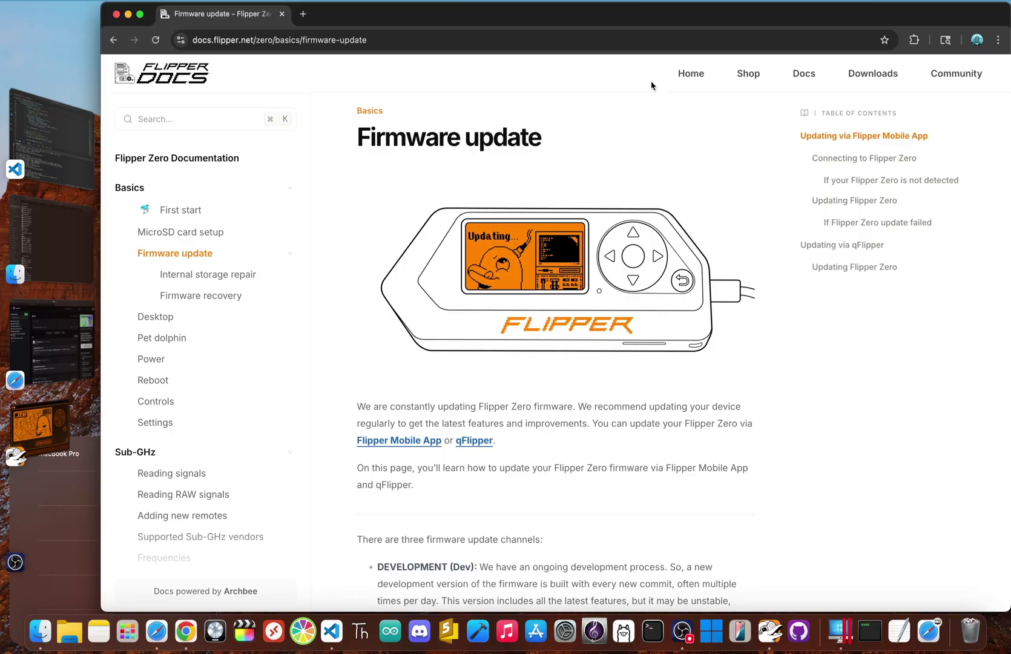
# Load lab.flipper.net and open its Apps catalogue from the sidebar
pyautogui.click(570, 45)
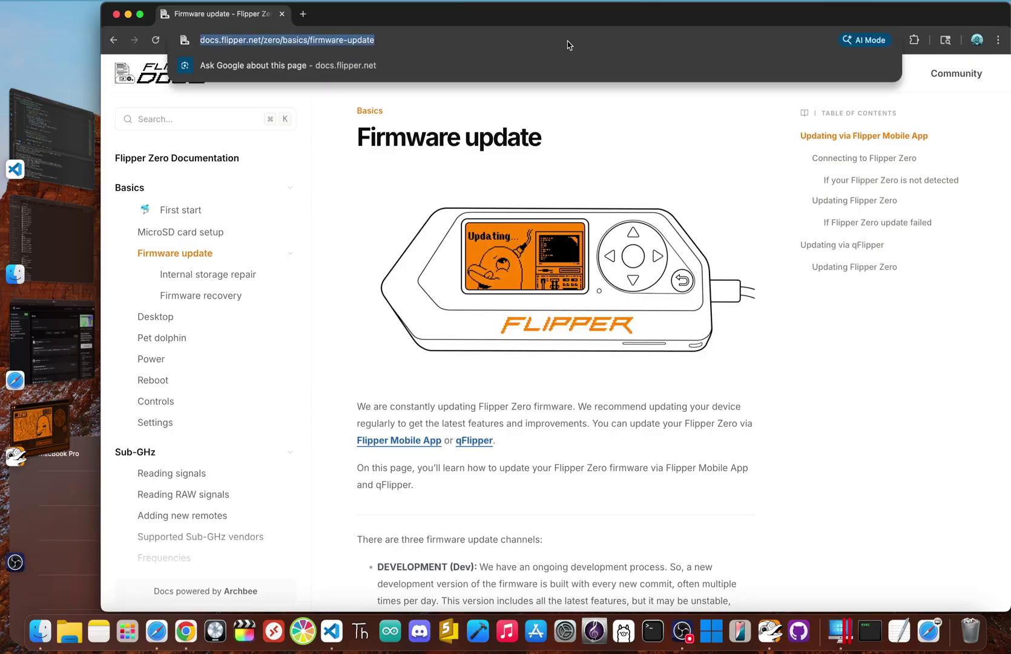
pyautogui.write('lab.f')
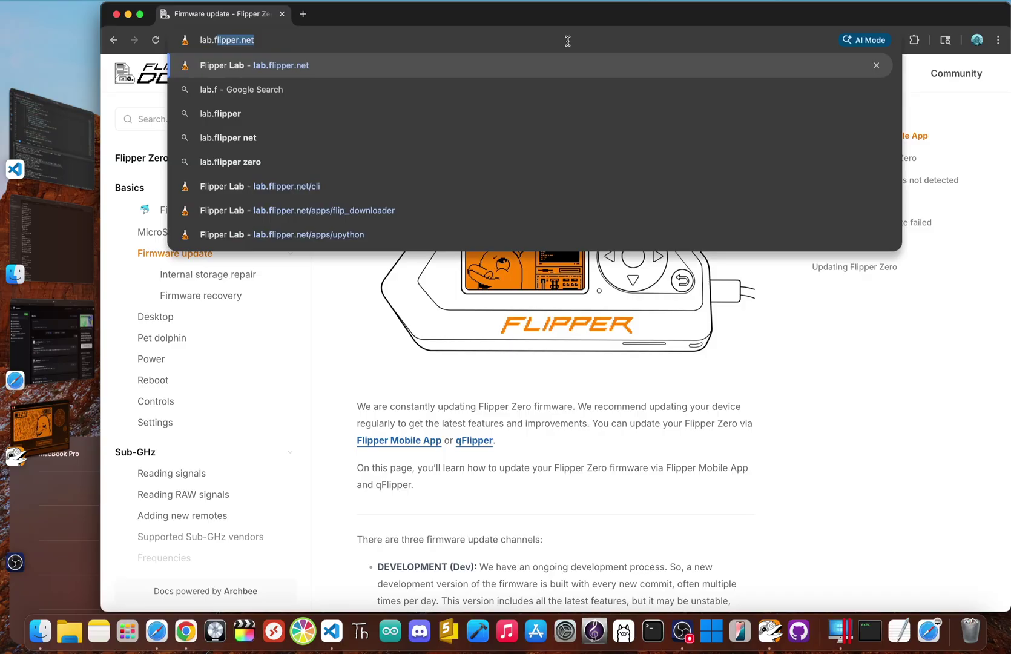
pyautogui.press('Return')
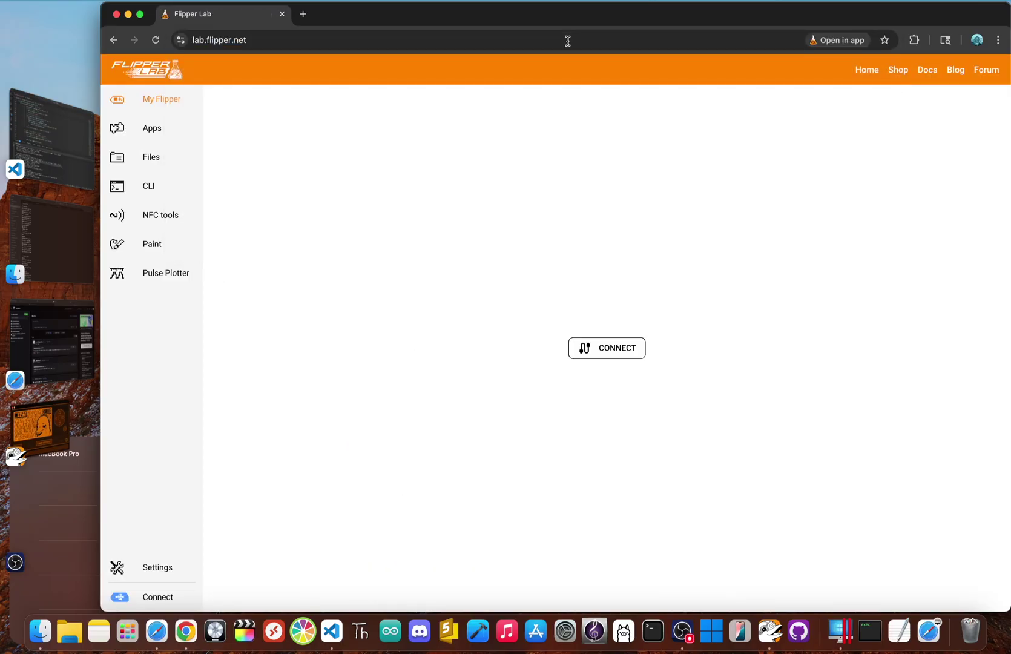
pyautogui.click(161, 132)
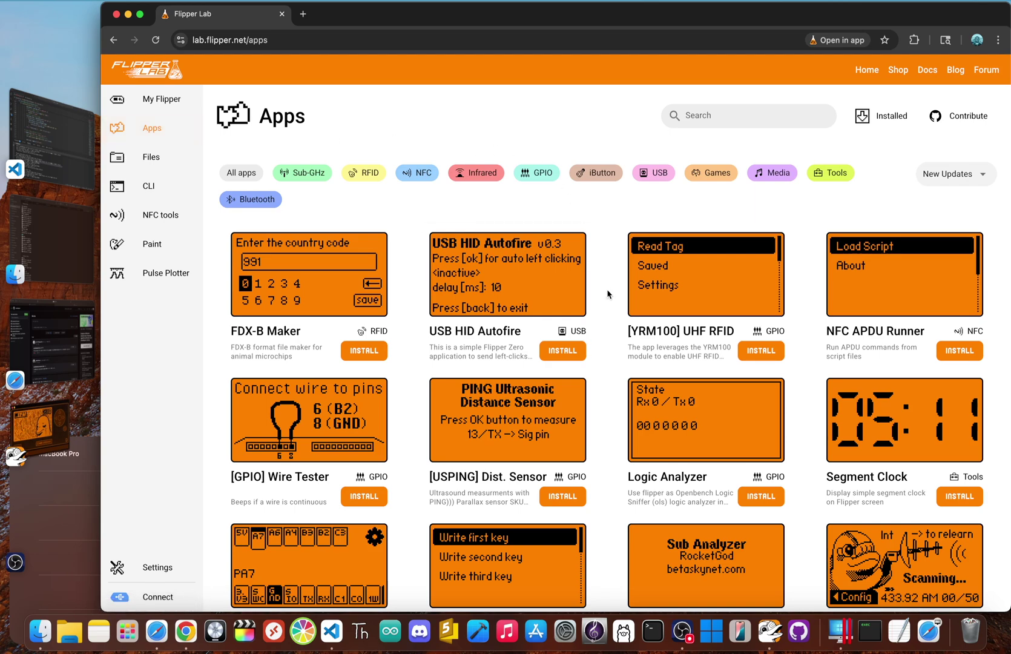
# Find the FlipperHTTP card in the Apps grid and open its detail page
pyautogui.scroll(-7, 608, 294)
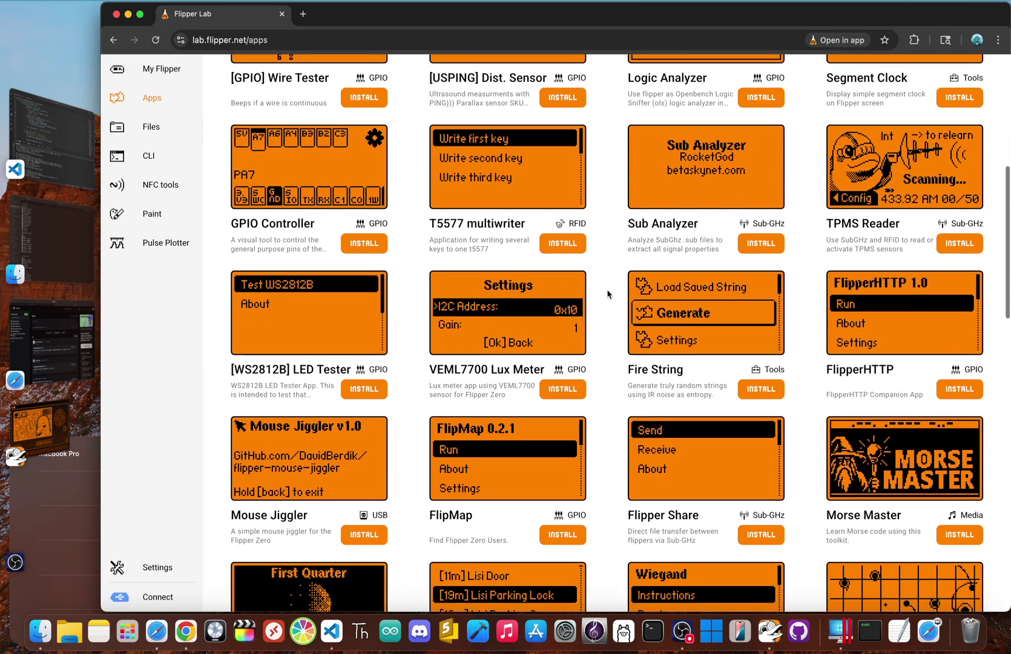
pyautogui.scroll(-5, 608, 295)
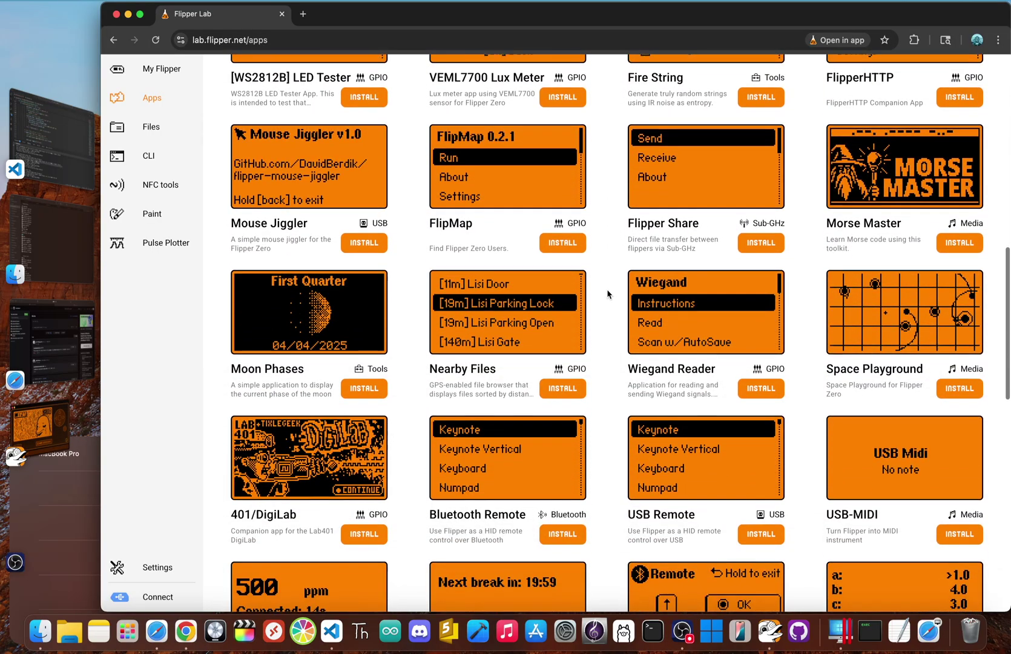
pyautogui.scroll(2, 608, 294)
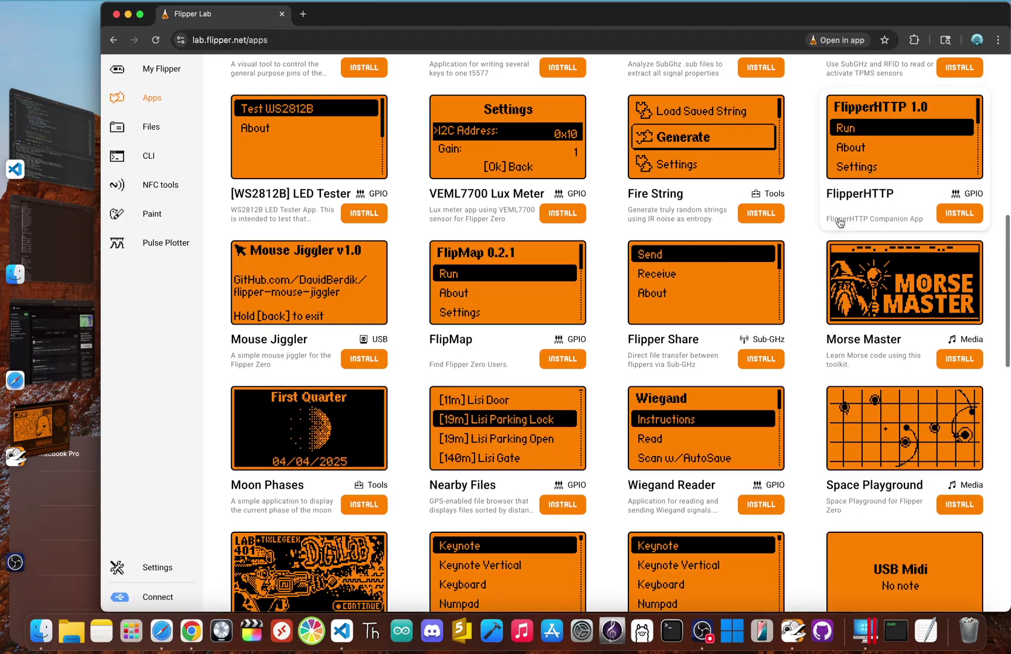
pyautogui.click(856, 202)
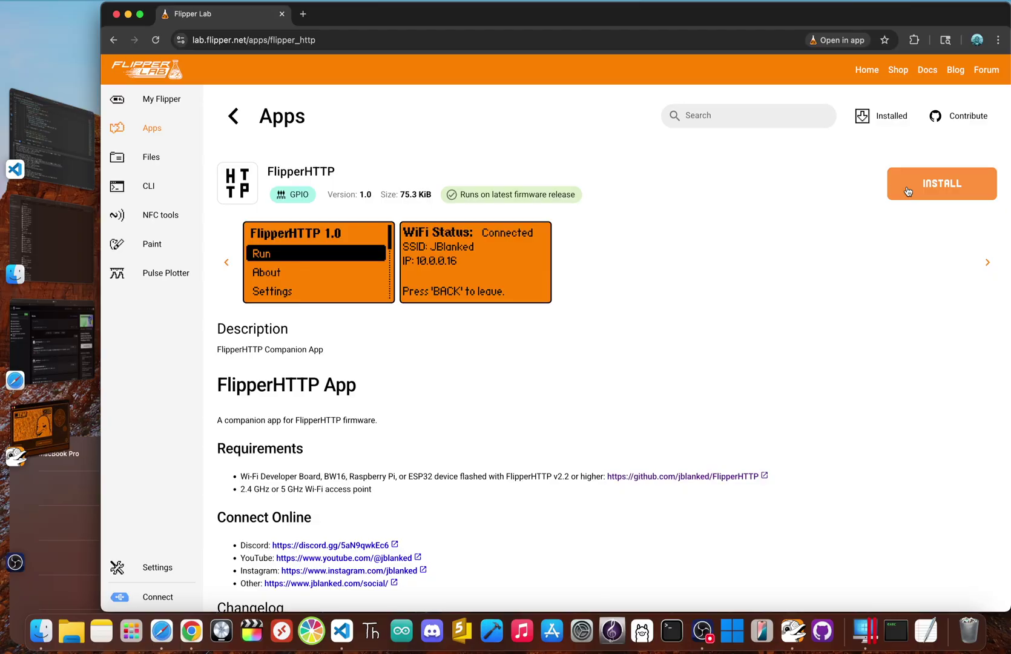
# Return to the full catalogue and filter by iButton, USB, GPIO, NFC, then Games
pyautogui.click(235, 117)
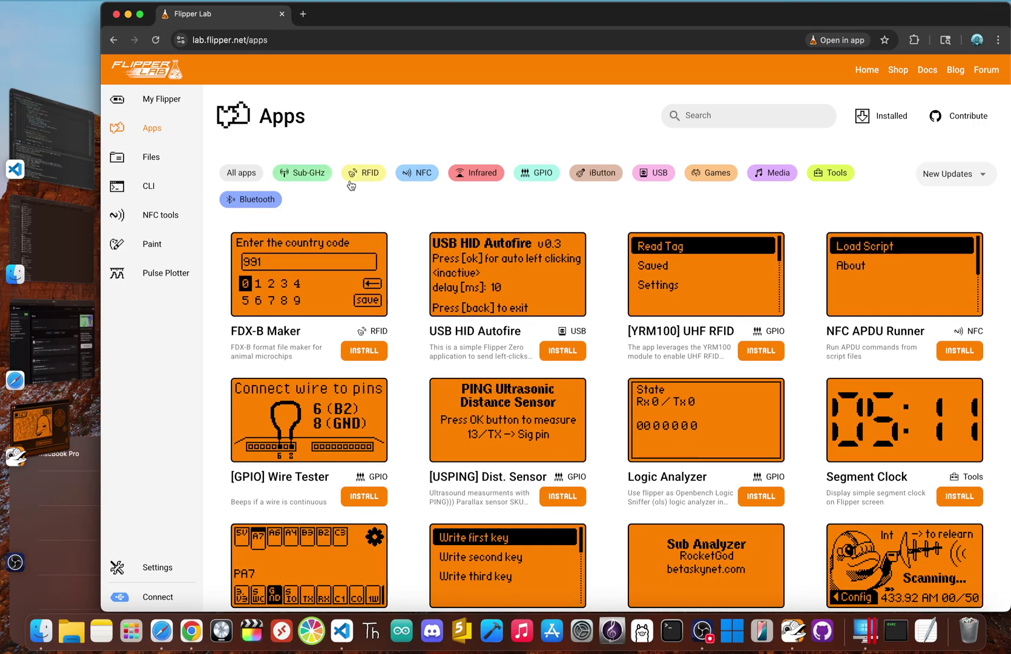
pyautogui.click(583, 179)
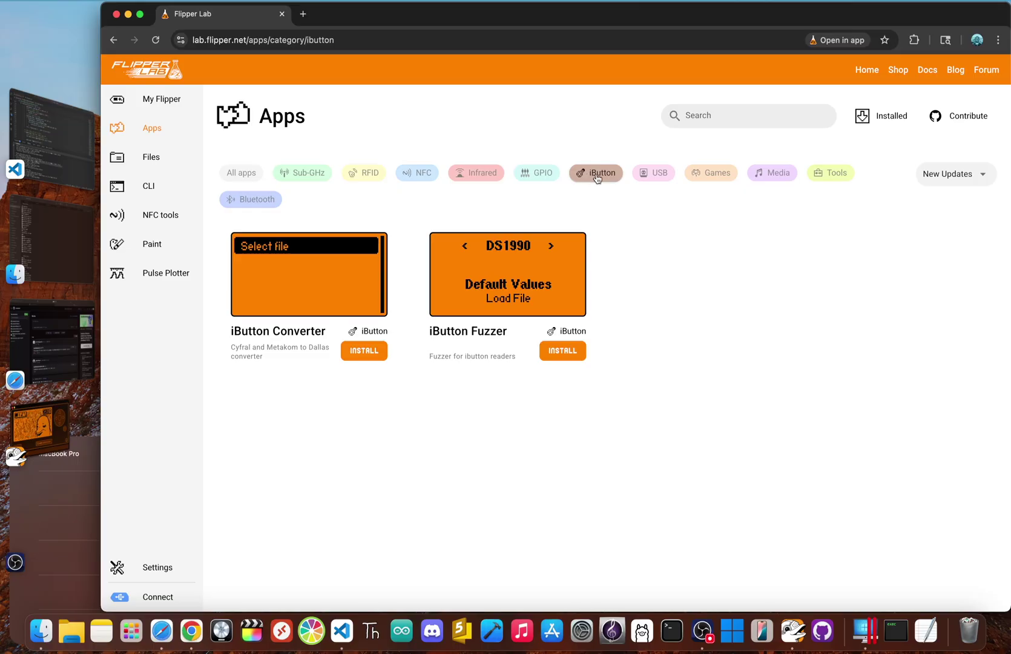
pyautogui.click(654, 175)
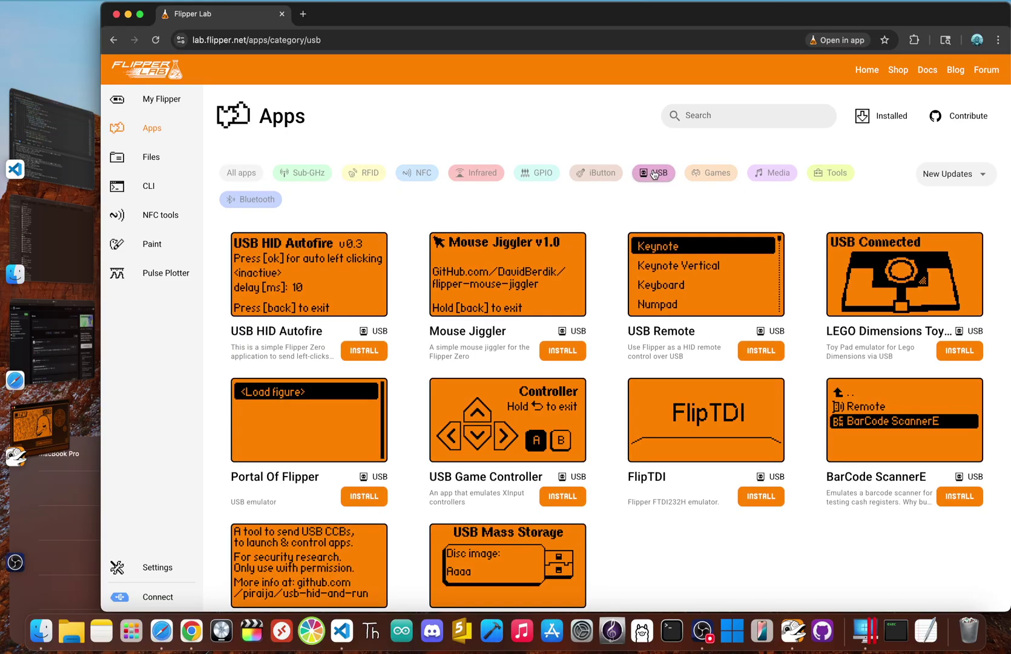
pyautogui.click(536, 177)
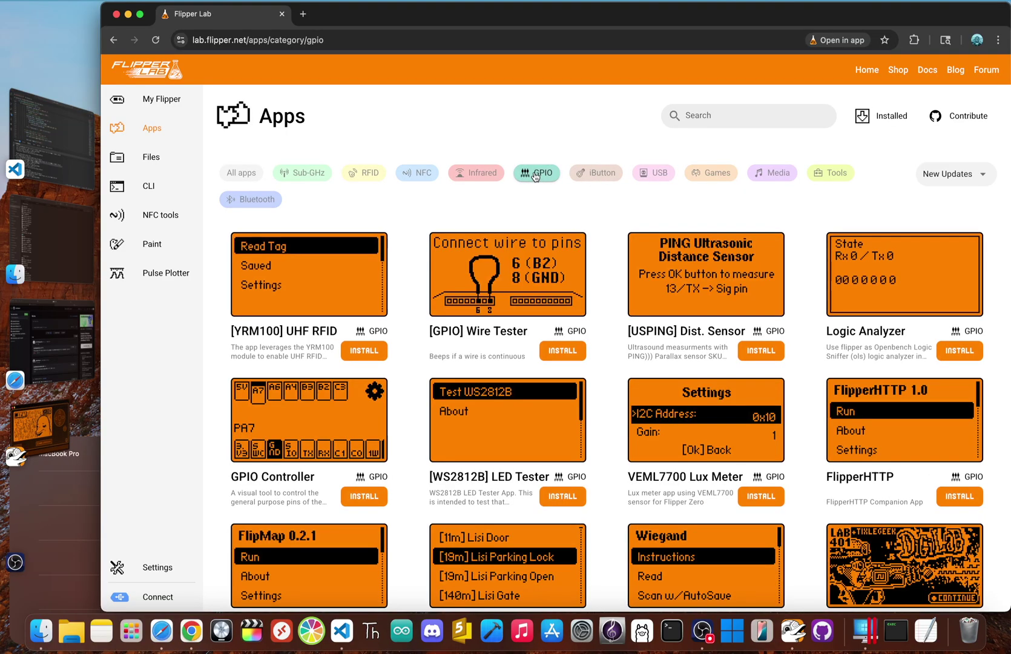
pyautogui.click(432, 175)
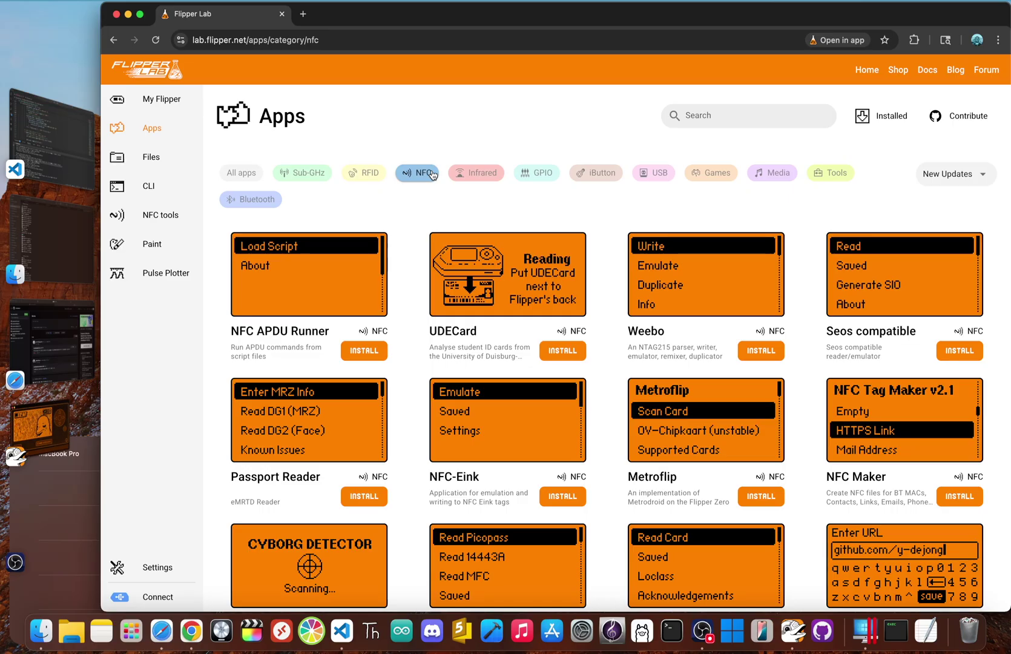
pyautogui.click(706, 175)
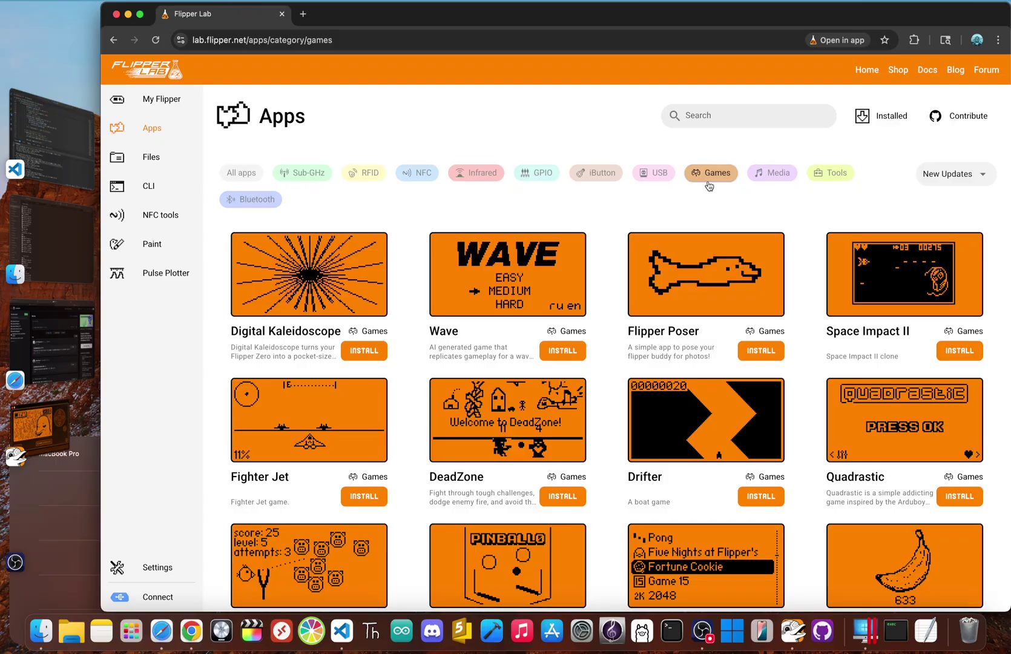
# Look through the Games apps, then filter the catalogue to USB apps only
pyautogui.scroll(-2, 808, 321)
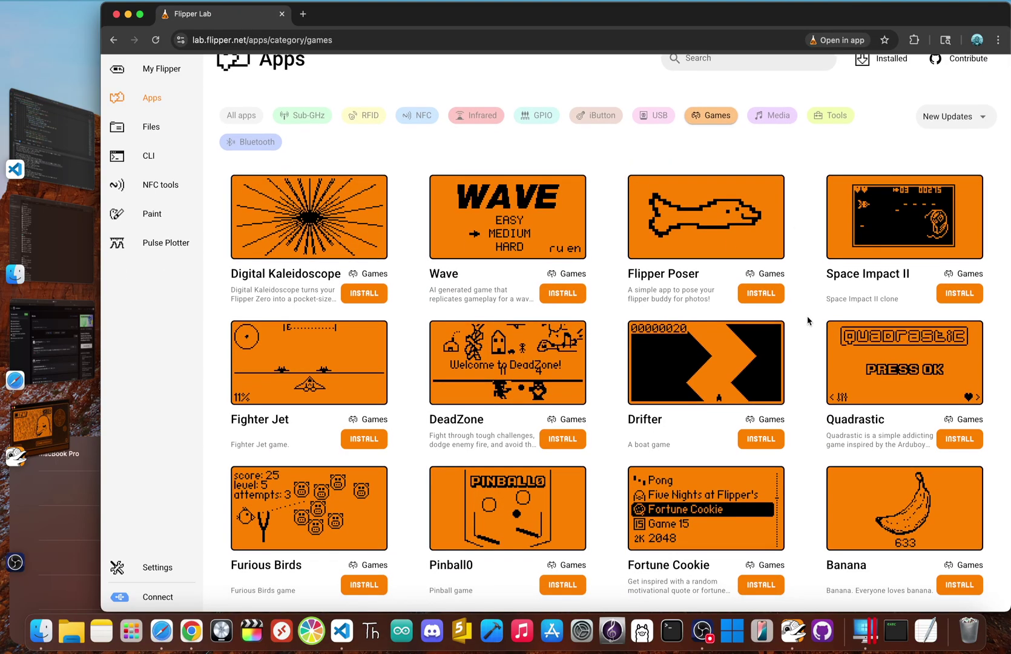
pyautogui.scroll(-7, 808, 321)
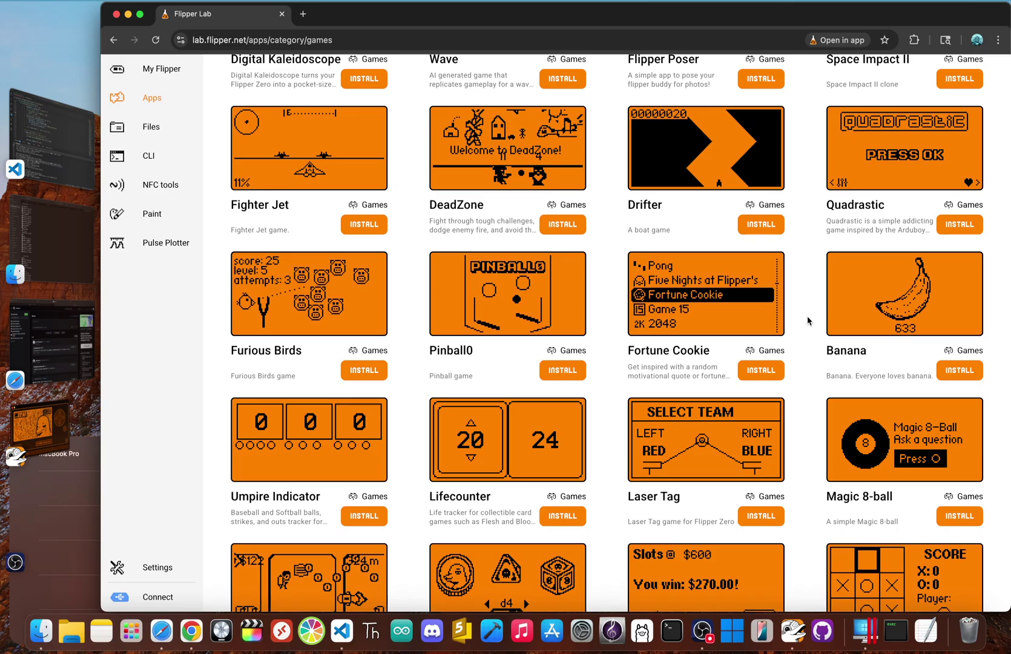
pyautogui.scroll(5, 808, 321)
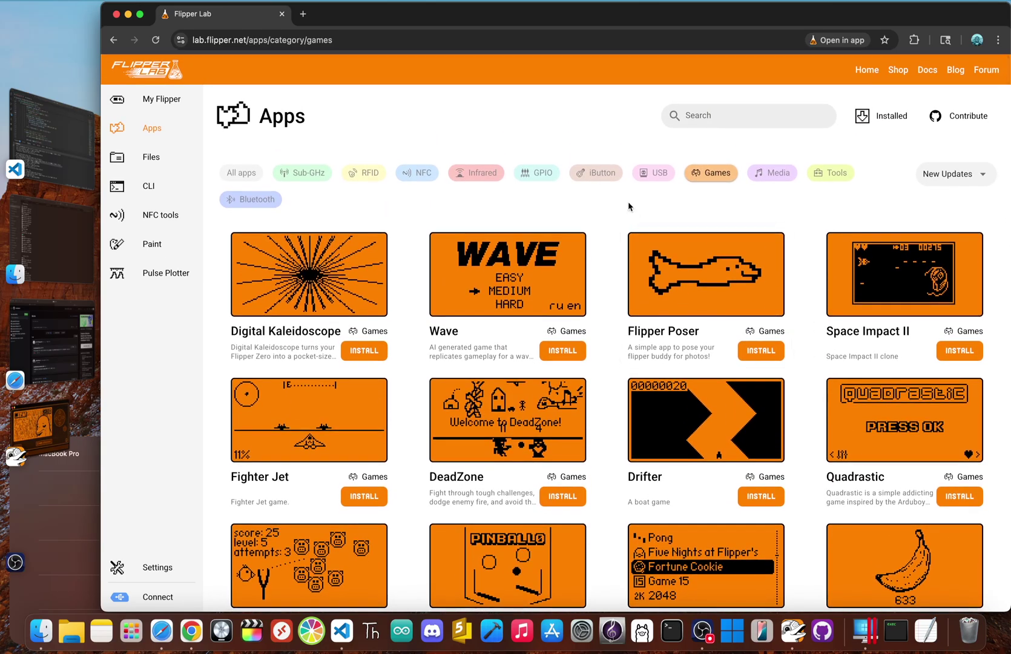
pyautogui.click(649, 177)
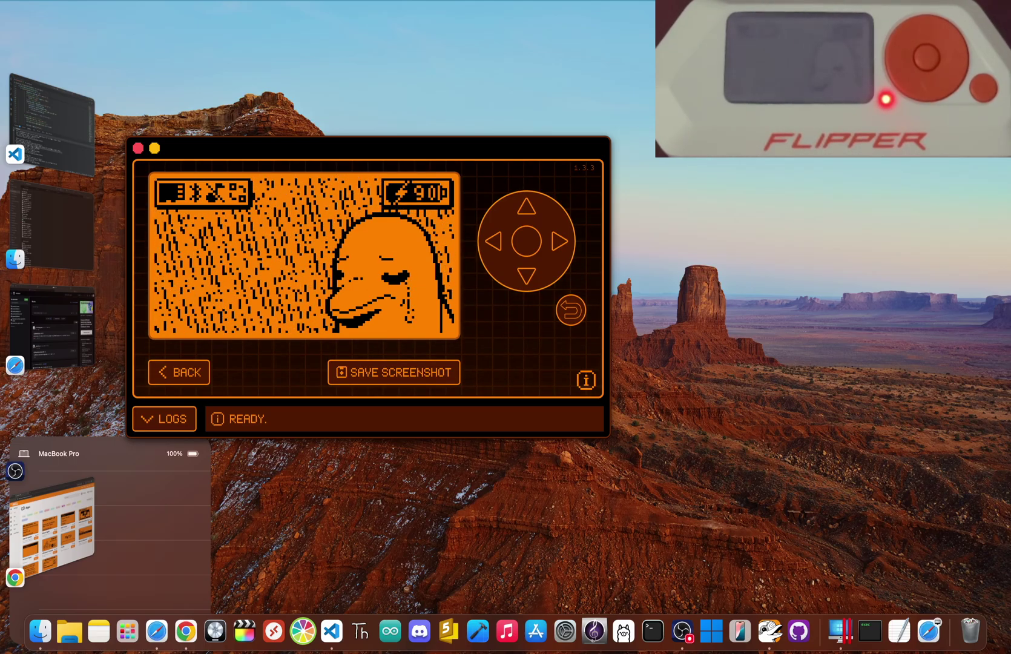
# Bring up the Infrared app menu on the mirrored Flipper screen
pyautogui.press('Left')
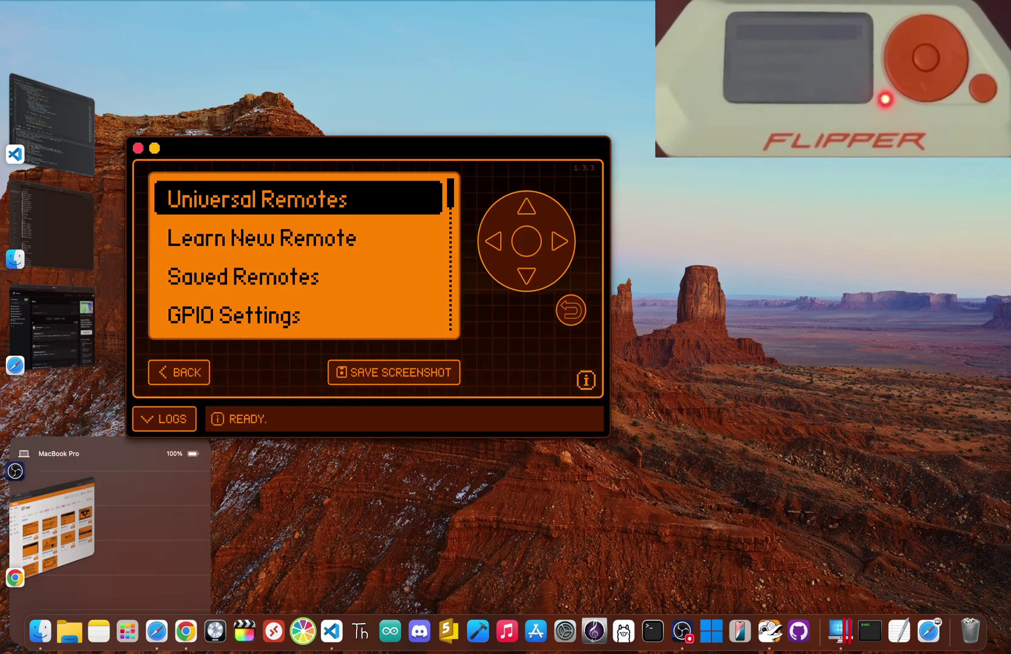
# Choose Learn New Remote and capture a TV button reading NECext, address 0xC7EA, command 0xE817
pyautogui.press('Down')
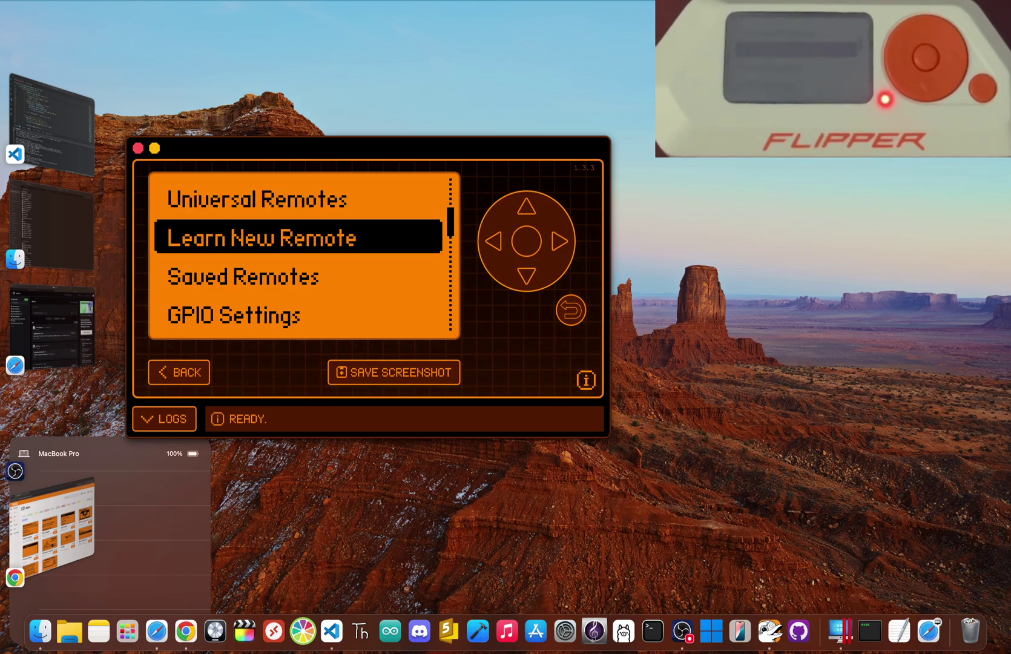
pyautogui.press('Return')
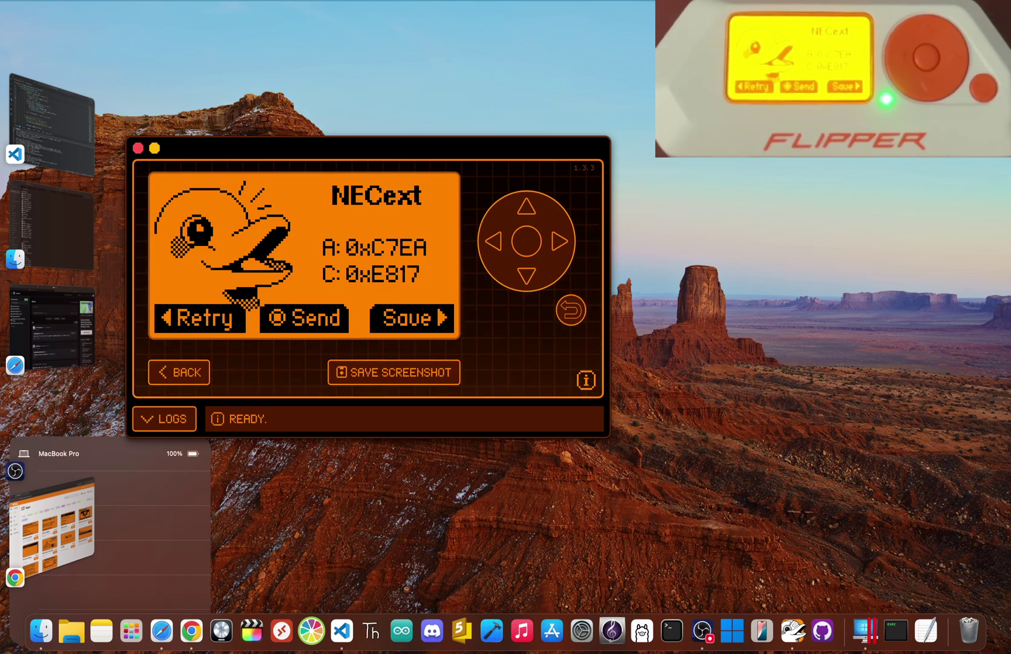
# Name the captured signal 'Power' on the Flipper's on-screen keyboard
pyautogui.press('Right')
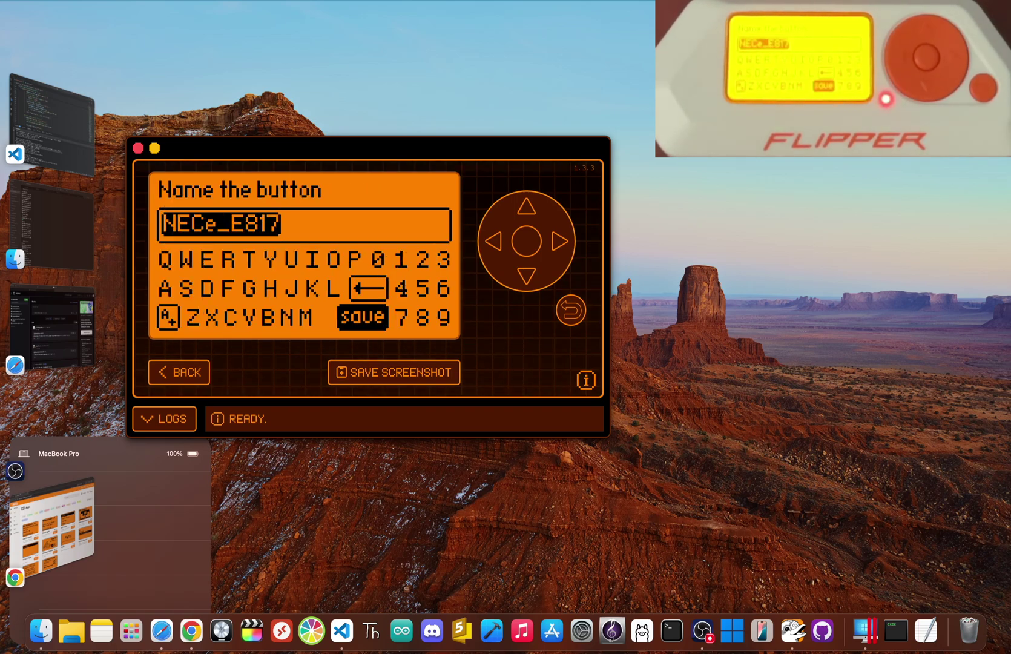
pyautogui.press('Up')
pyautogui.press('Up')
pyautogui.press('Left')
pyautogui.press('Return')
pyautogui.press('Left')
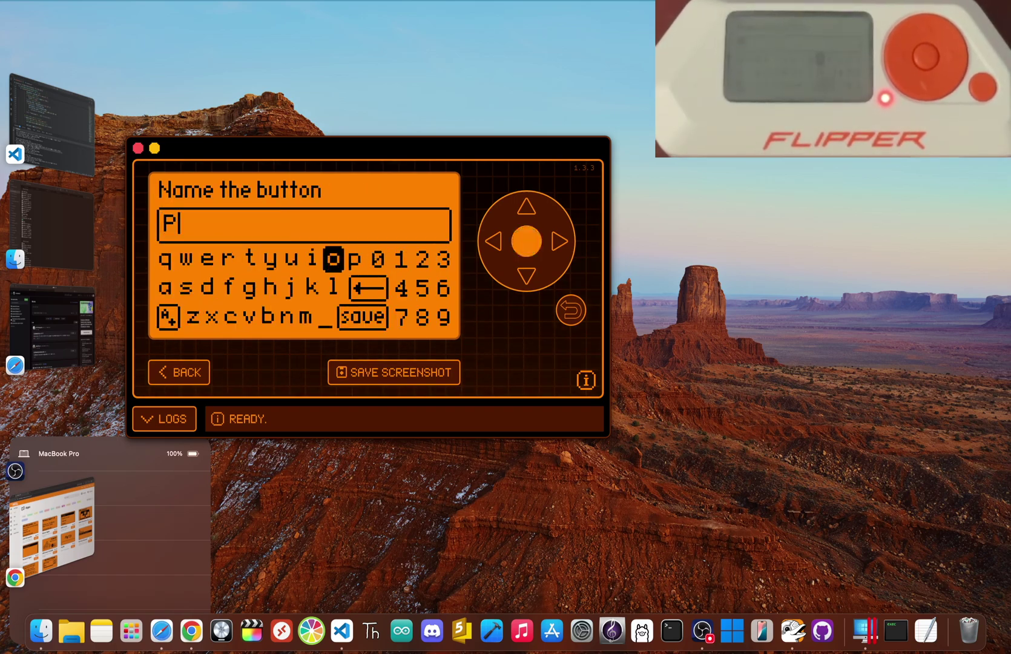
pyautogui.press('Return')
pyautogui.press('Left')
pyautogui.press('Left')
pyautogui.press('Left')
pyautogui.press('Left')
pyautogui.press('Left')
pyautogui.press('Left')
pyautogui.press('Left')
pyautogui.press('Return')
pyautogui.press('Right')
pyautogui.press('Return')
pyautogui.press('Right')
pyautogui.press('Return')
# Save the Power button, then add a new button to Remote2, capturing NECext command 0xE619
pyautogui.press('Down')
pyautogui.press('Down')
pyautogui.press('Right')
pyautogui.press('Right')
pyautogui.press('Right')
pyautogui.press('Right')
pyautogui.press('Right')
pyautogui.press('Right')
pyautogui.press('Return')
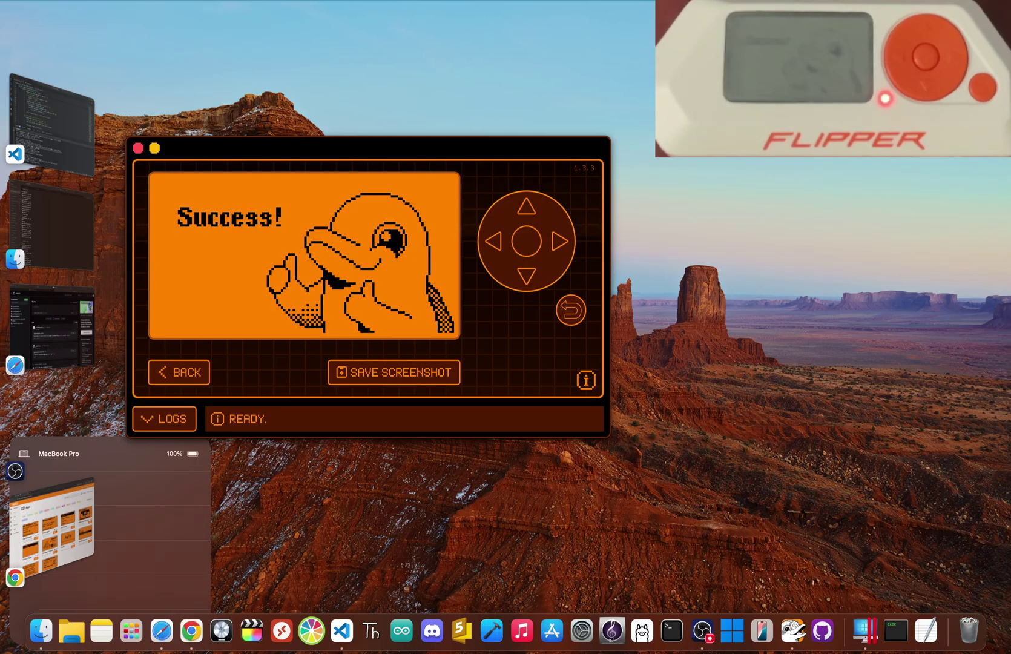
pyautogui.press('Down')
pyautogui.press('Return')
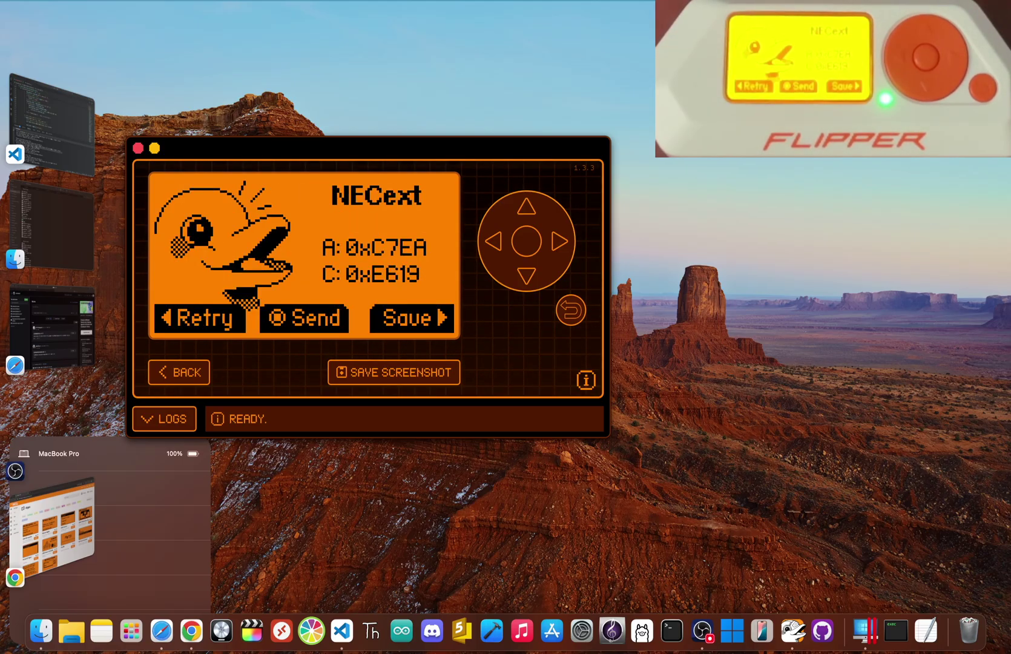
# Save the second captured signal as a button named 'Up'
pyautogui.press('Right')
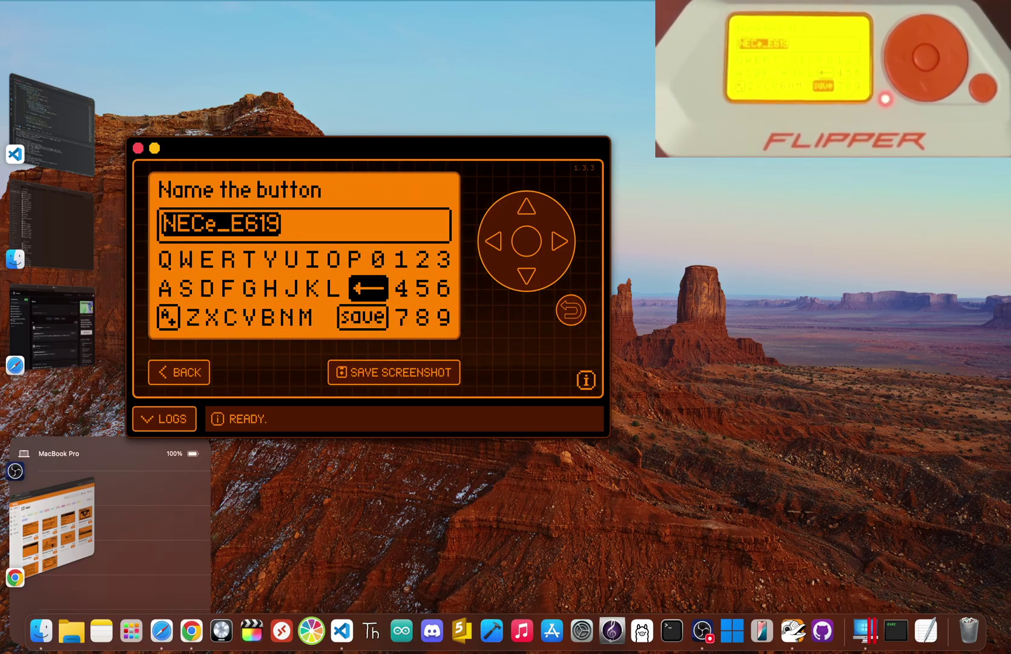
pyautogui.press('Up')
pyautogui.press('Left')
pyautogui.press('Left')
pyautogui.press('Left')
pyautogui.press('Return')
pyautogui.press('Right')
pyautogui.press('Right')
pyautogui.press('Right')
pyautogui.press('Return')
pyautogui.press('Down')
pyautogui.press('Down')
pyautogui.press('Return')
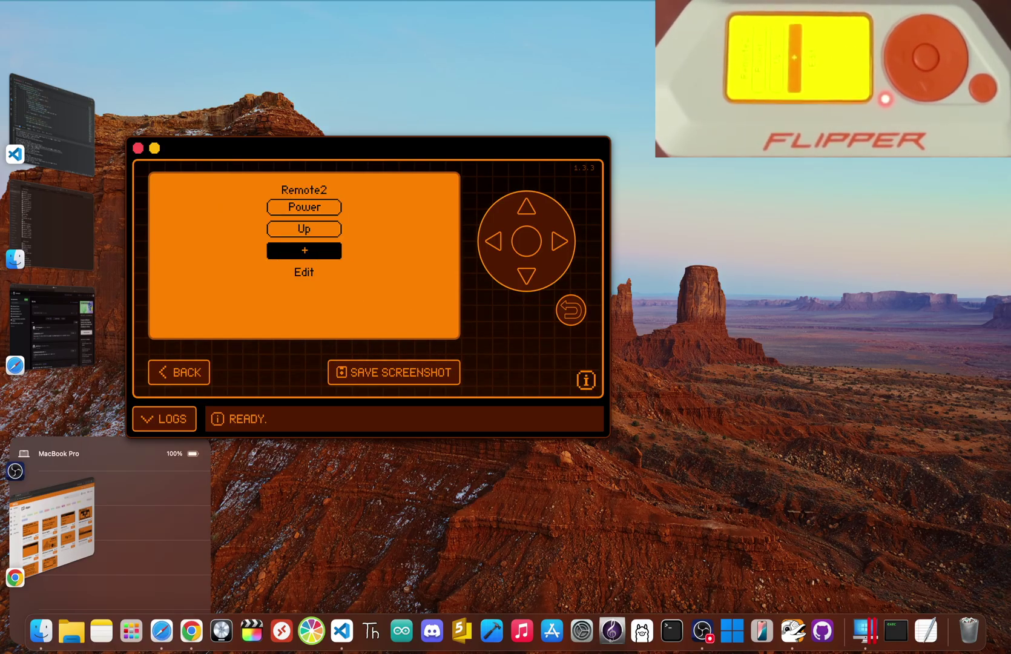
# Capture a third remote button and save it as 'Down'
pyautogui.press('Return')
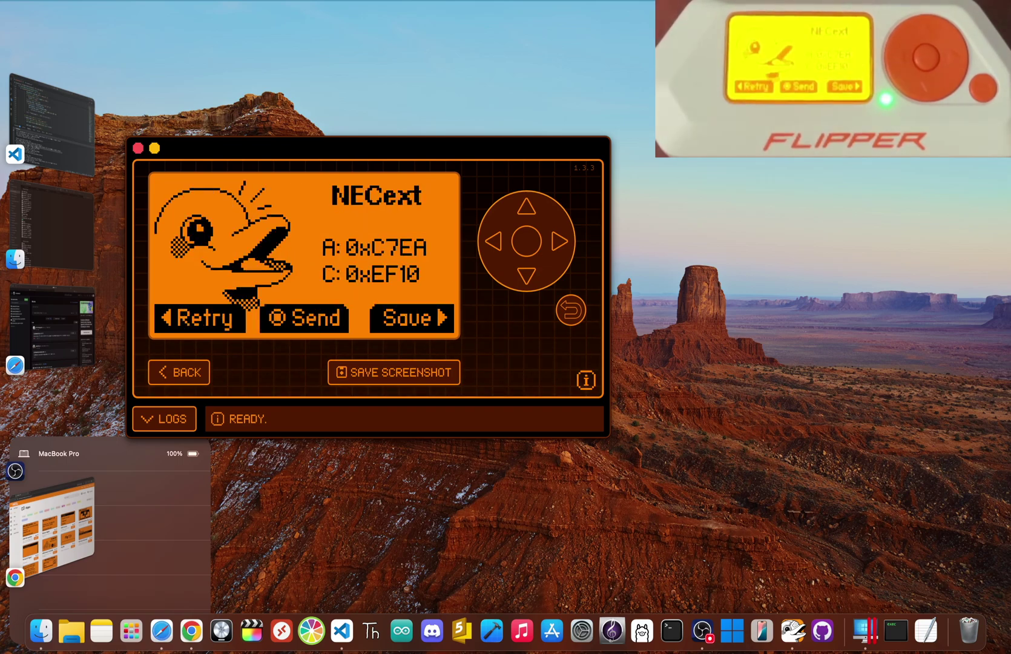
pyautogui.press('Right')
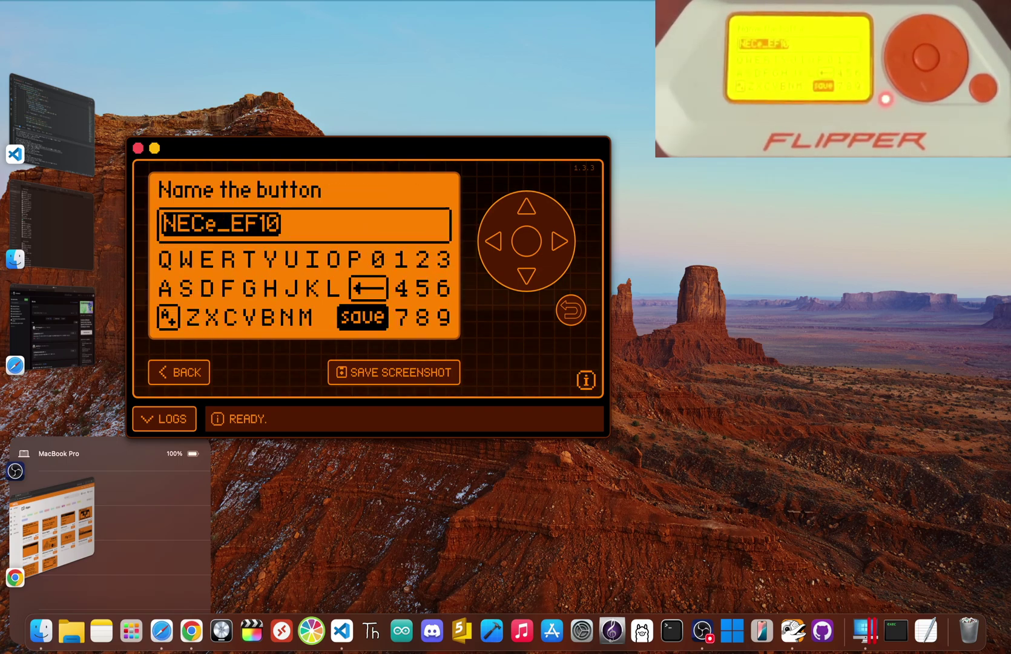
pyautogui.press('Up')
pyautogui.press('Left')
pyautogui.press('Left')
pyautogui.press('Left')
pyautogui.press('Left')
pyautogui.press('Left')
pyautogui.press('Left')
pyautogui.press('Left')
pyautogui.press('Left')
pyautogui.press('Left')
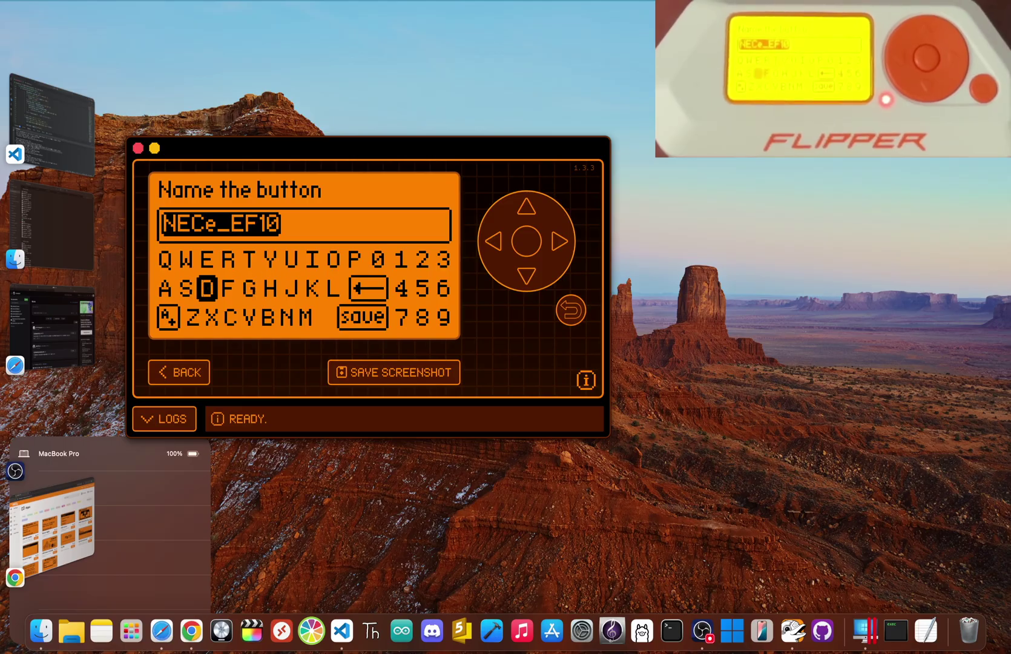
pyautogui.press('Right')
pyautogui.press('Return')
pyautogui.press('Up')
pyautogui.press('Right')
pyautogui.press('Right')
pyautogui.press('Right')
pyautogui.press('Right')
pyautogui.press('Right')
pyautogui.press('Right')
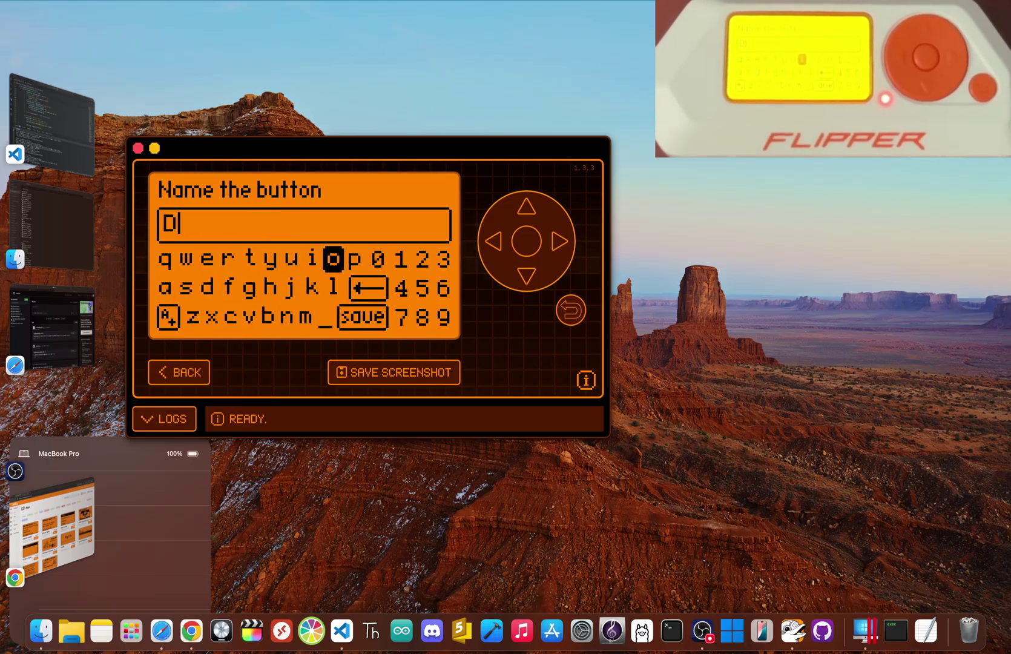
pyautogui.press('Return')
pyautogui.press('Left')
pyautogui.press('Left')
pyautogui.press('Left')
pyautogui.press('Left')
pyautogui.press('Left')
pyautogui.press('Left')
pyautogui.press('Left')
pyautogui.press('Return')
pyautogui.press('Down')
pyautogui.press('Down')
pyautogui.press('Right')
pyautogui.press('Right')
pyautogui.press('Right')
pyautogui.press('Right')
pyautogui.press('Right')
pyautogui.press('Return')
pyautogui.press('Right')
pyautogui.press('Right')
pyautogui.press('Right')
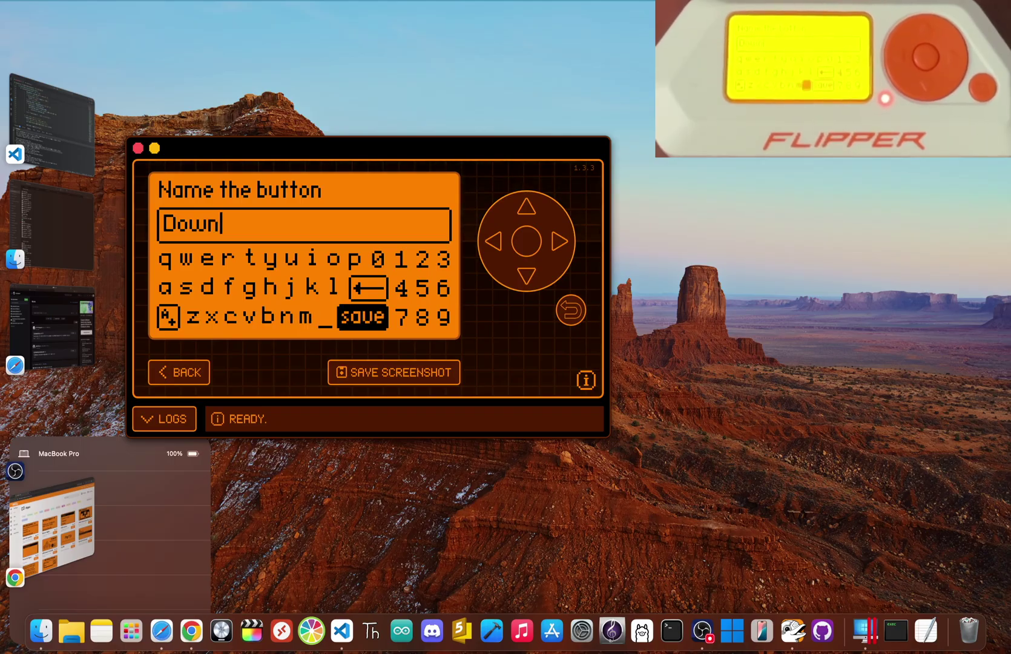
pyautogui.press('Return')
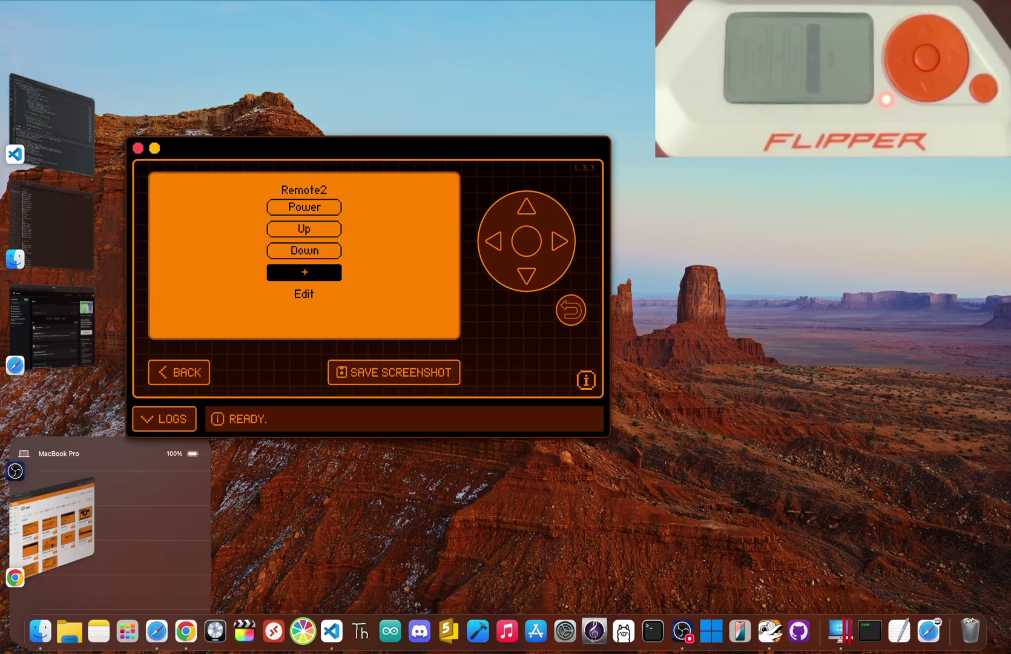
# Go back to the Infrared menu and reopen Remote2 from Saved Remotes
pyautogui.press('Up')
pyautogui.press('Up')
pyautogui.press('Up')
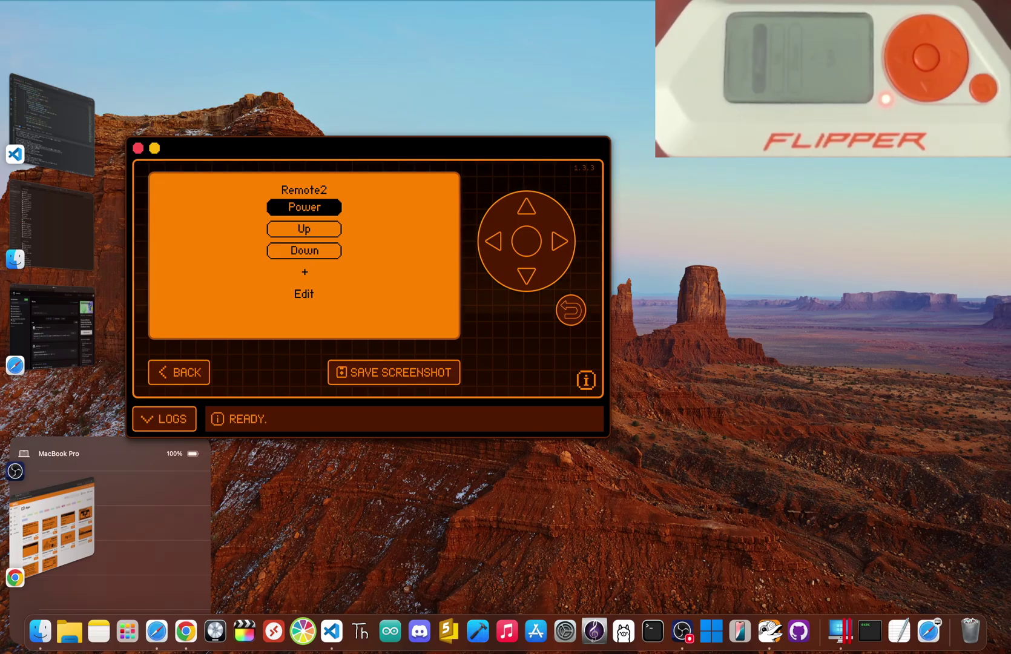
pyautogui.press('BackSpace')
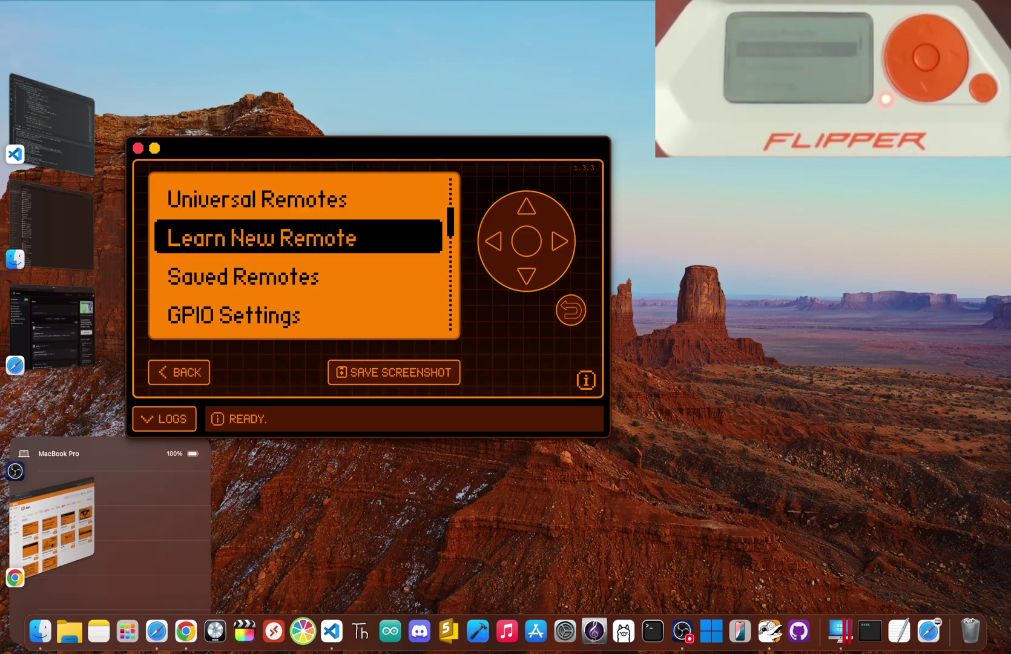
pyautogui.press('Down')
pyautogui.press('Return')
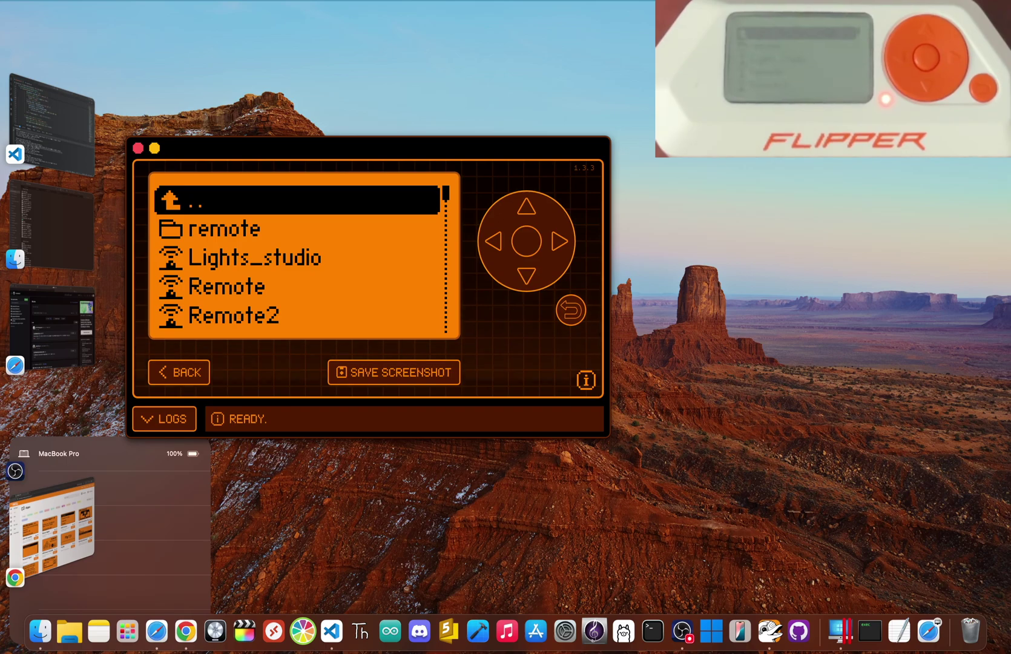
pyautogui.press('Down')
pyautogui.press('Down')
pyautogui.press('Down')
pyautogui.press('Down')
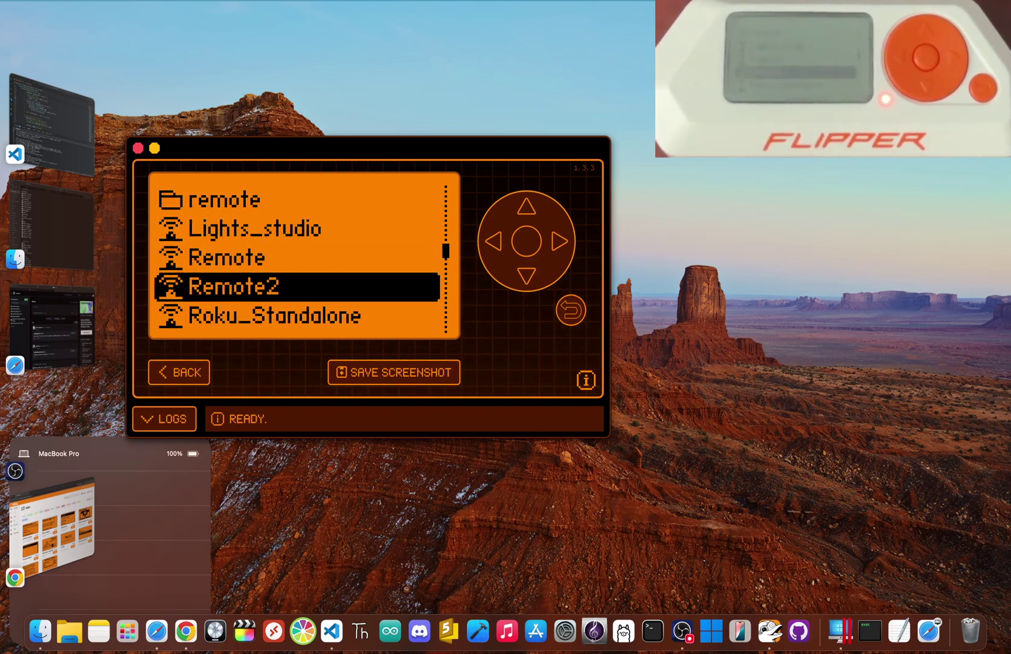
pyautogui.press('Return')
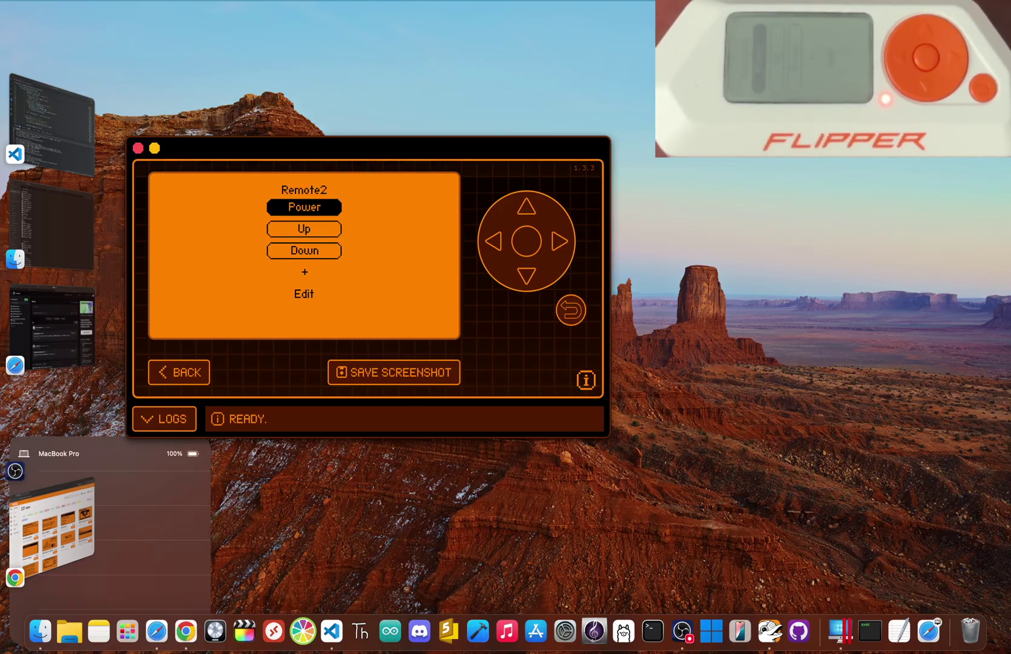
# Open Remote2's Edit menu and browse its add, rename, move and delete button options
pyautogui.press('Down')
pyautogui.press('Down')
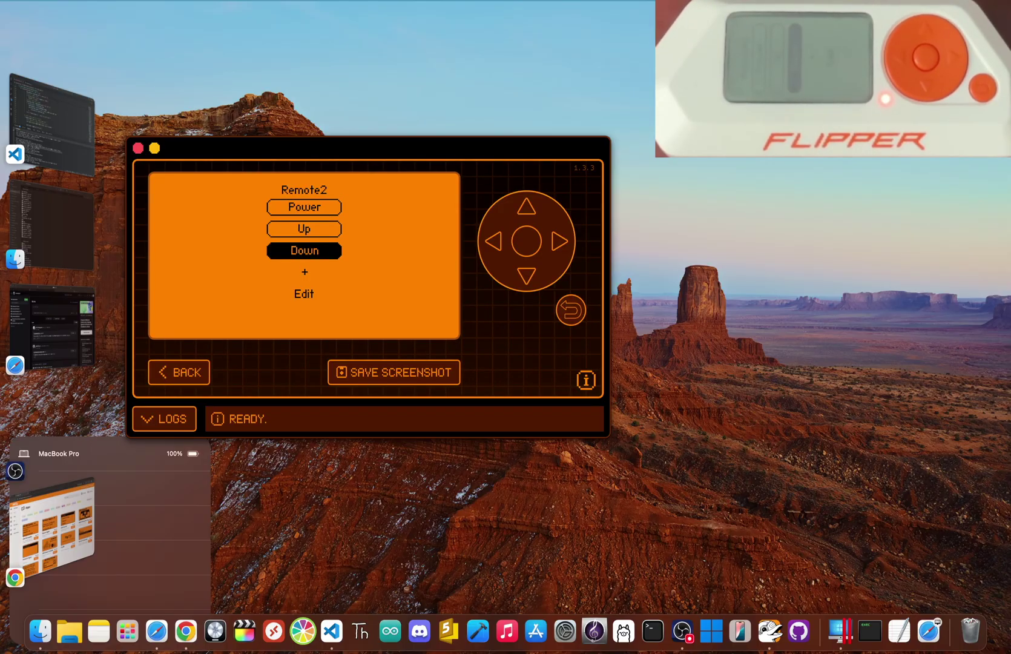
pyautogui.press('Down')
pyautogui.press('Down')
pyautogui.press('Down')
pyautogui.press('Return')
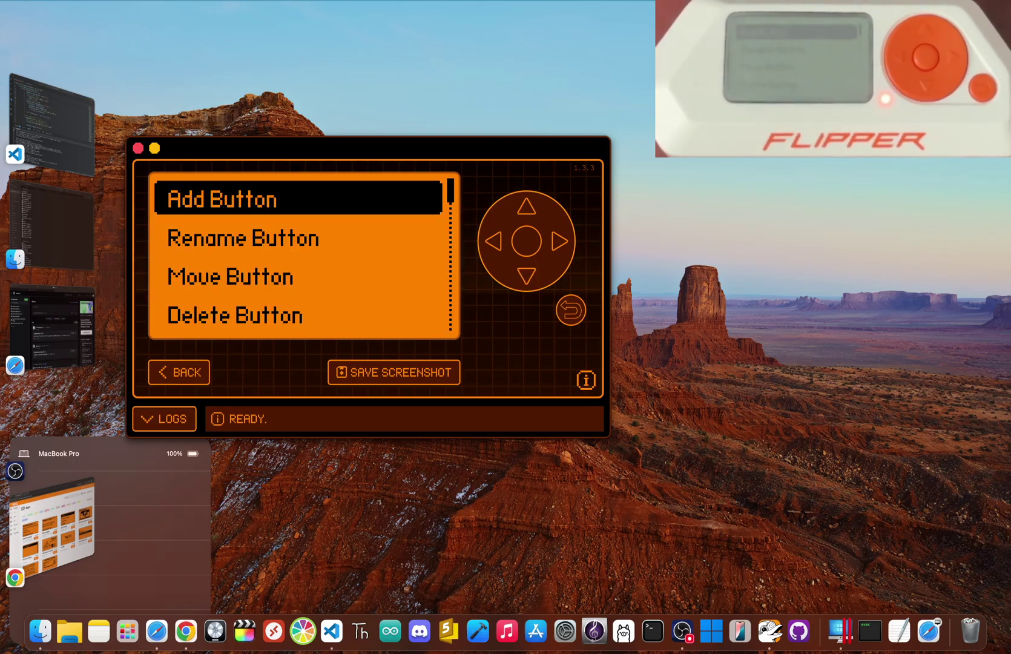
pyautogui.press('Down')
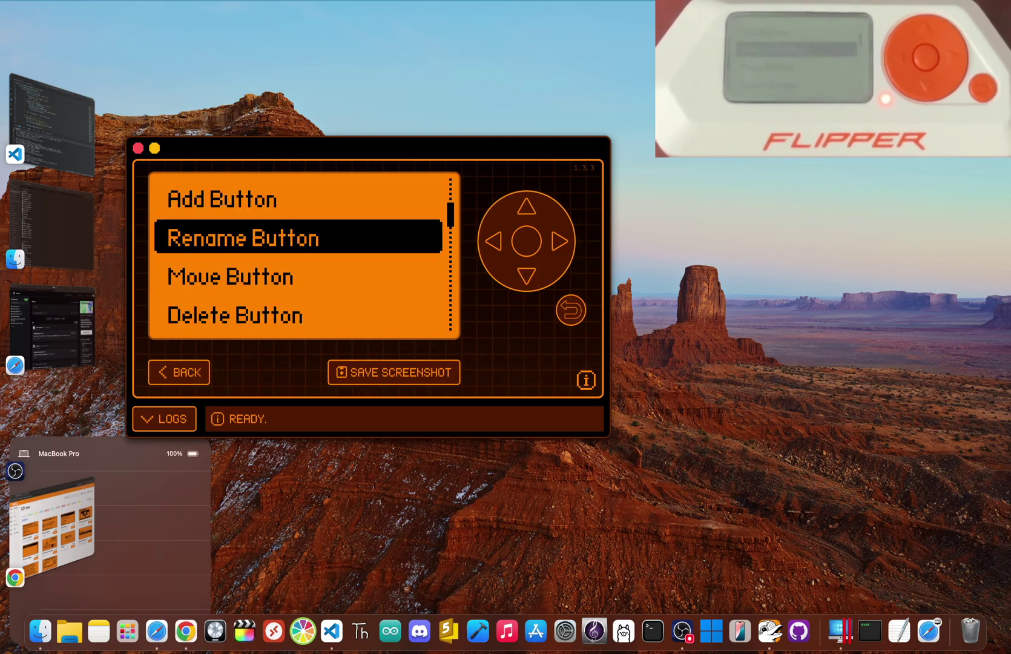
pyautogui.press('Down')
pyautogui.press('Down')
pyautogui.press('Down')
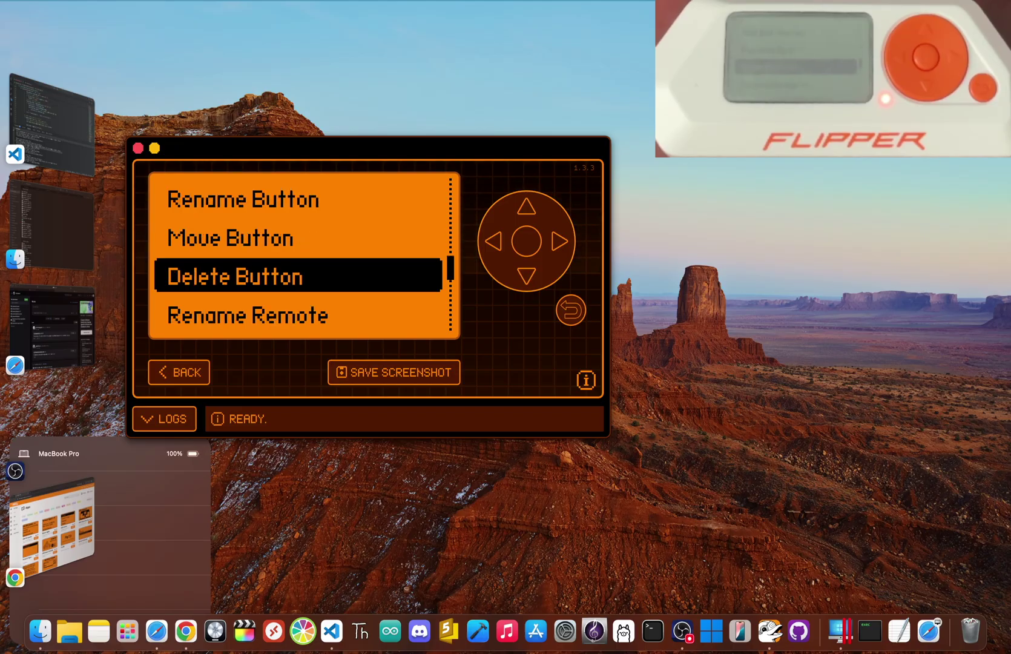
pyautogui.press('Down')
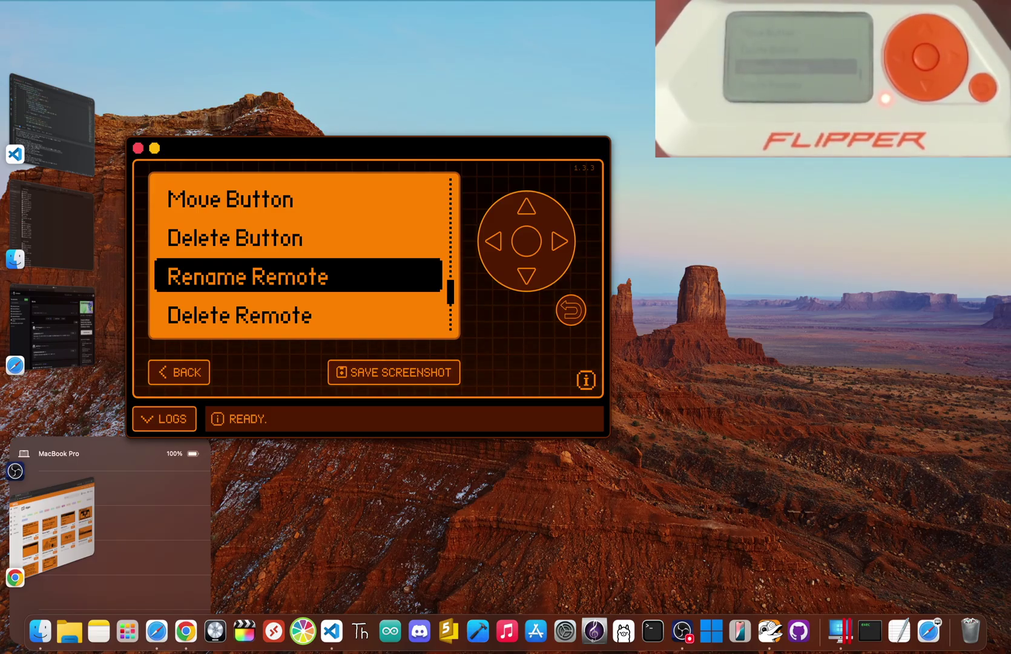
# Back out of Remote2's edit options and switch to the Momentum Firmware comparison page in Chrome
pyautogui.press('BackSpace')
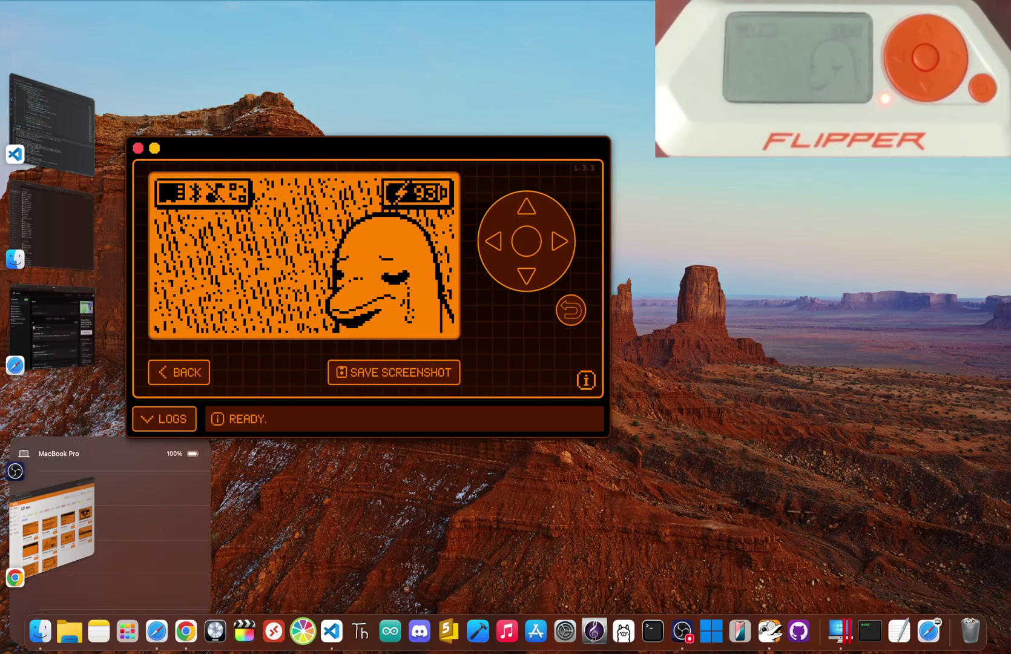
pyautogui.press('super+Tab')
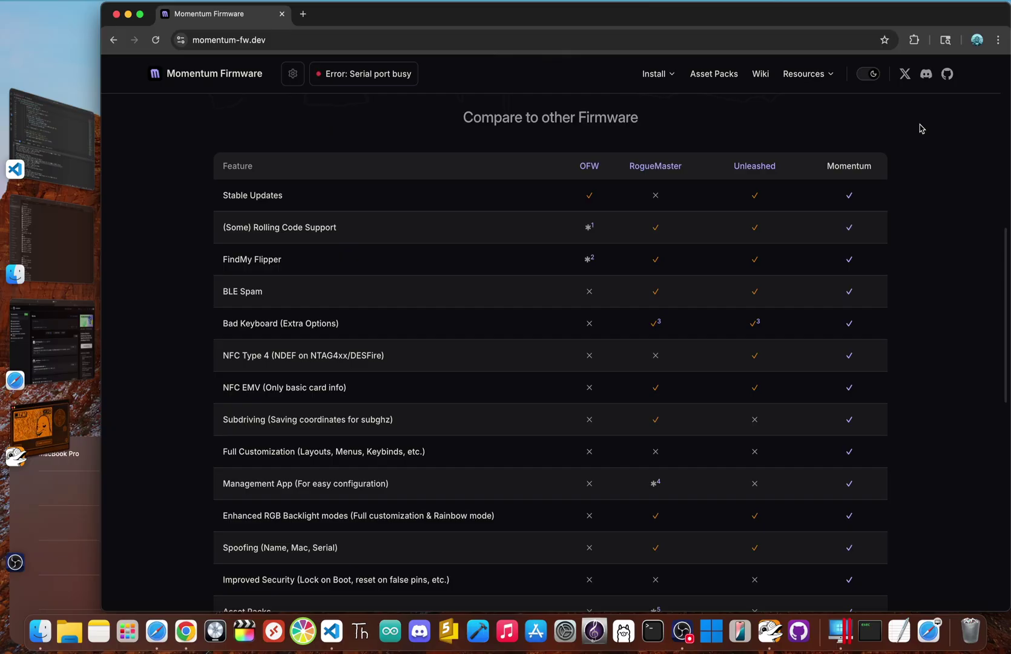
# Scroll the firmware comparison table down to the footnotes, then back to the momentum-fw.dev introduction
pyautogui.scroll(-3, 921, 128)
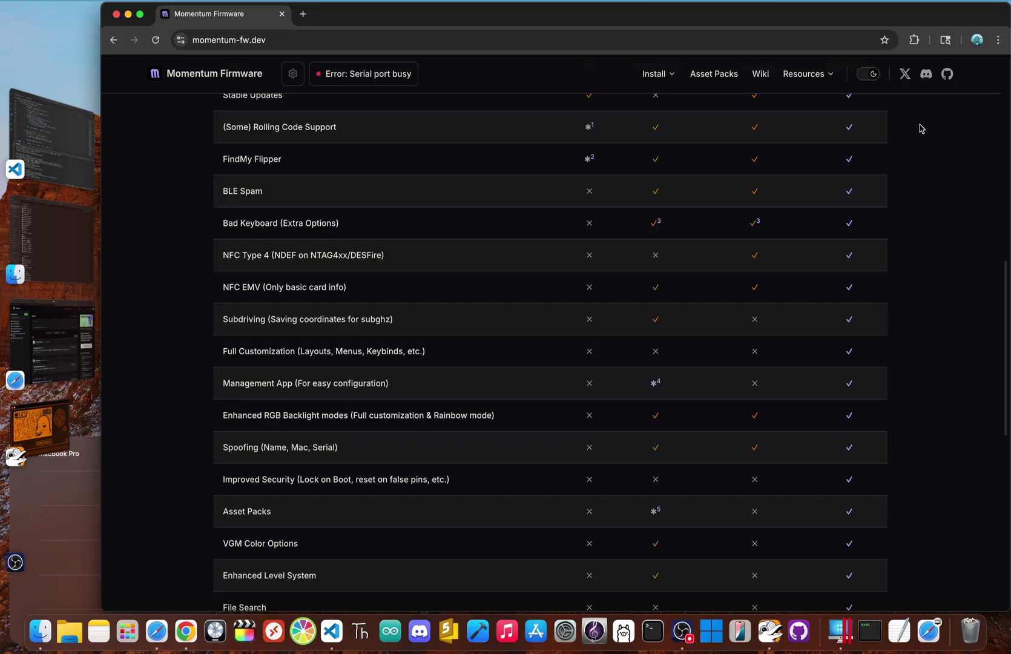
pyautogui.scroll(-8, 920, 129)
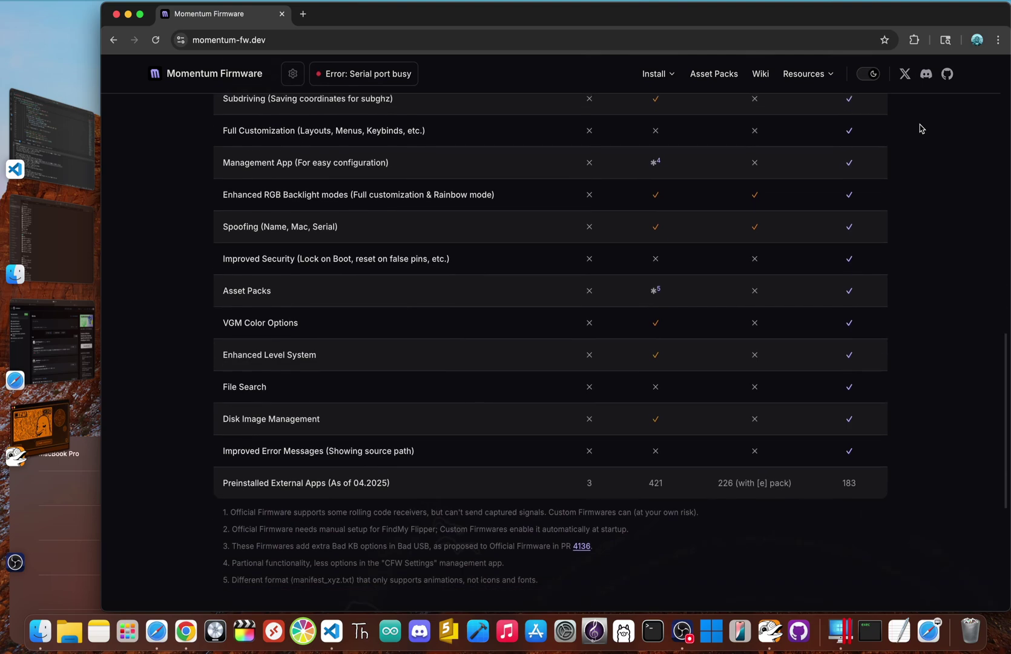
pyautogui.scroll(-1, 920, 129)
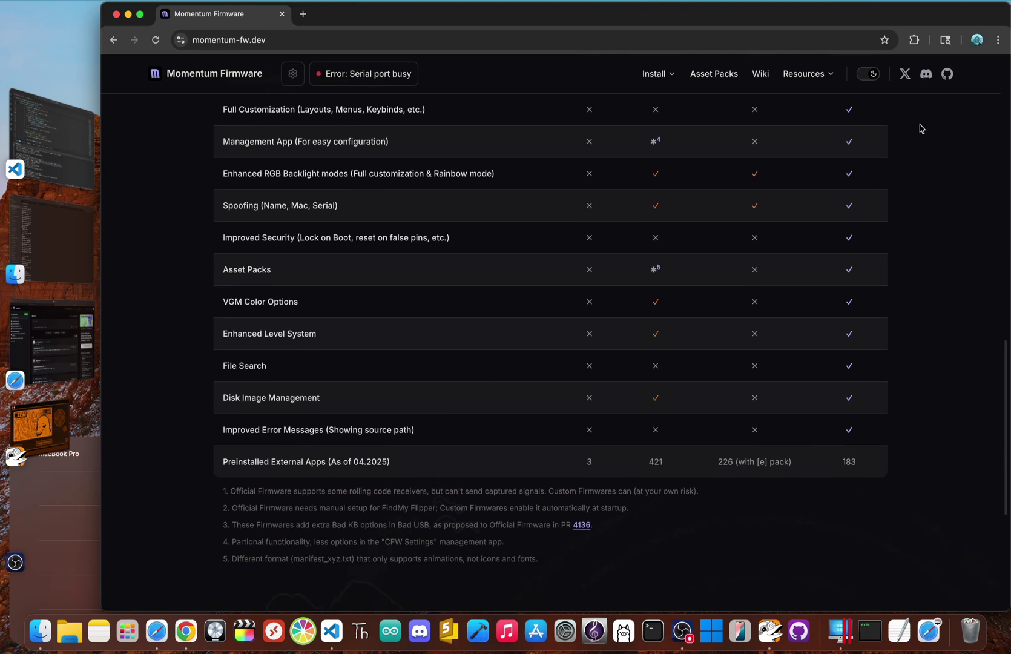
pyautogui.scroll(10, 920, 128)
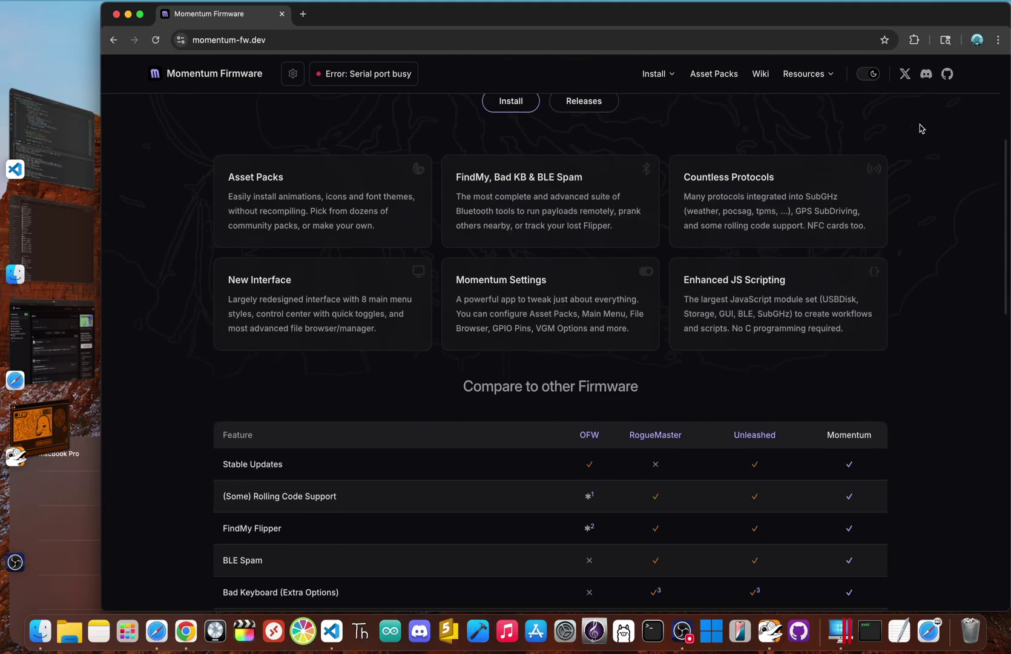
pyautogui.scroll(5, 921, 128)
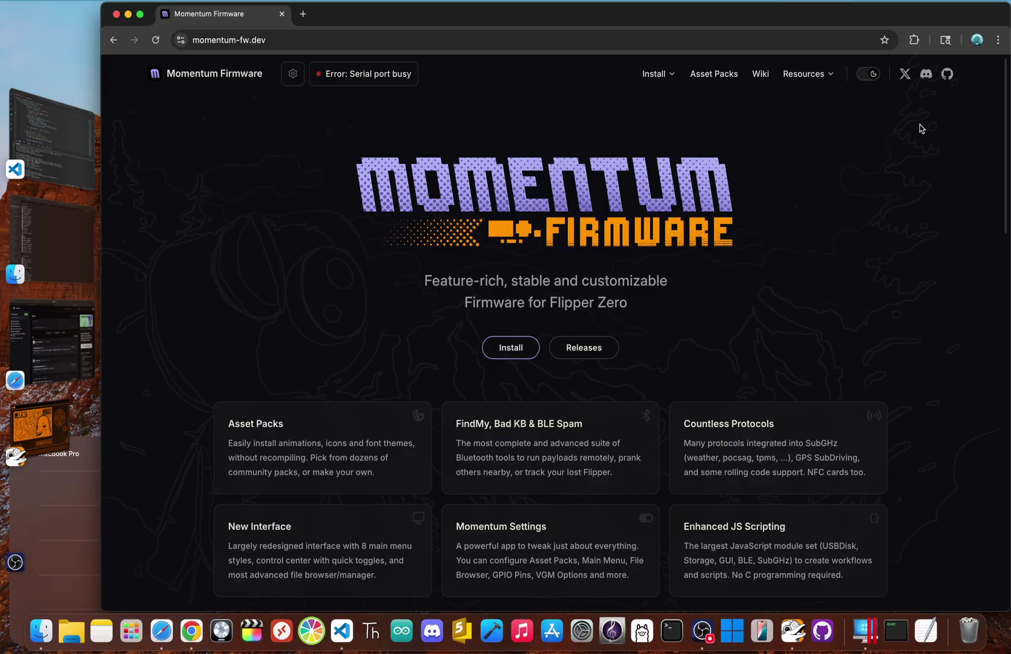
# Restore the browser window and open the Momentum Web Updater from the Install menu
pyautogui.click(39, 424)
pyautogui.click(42, 424)
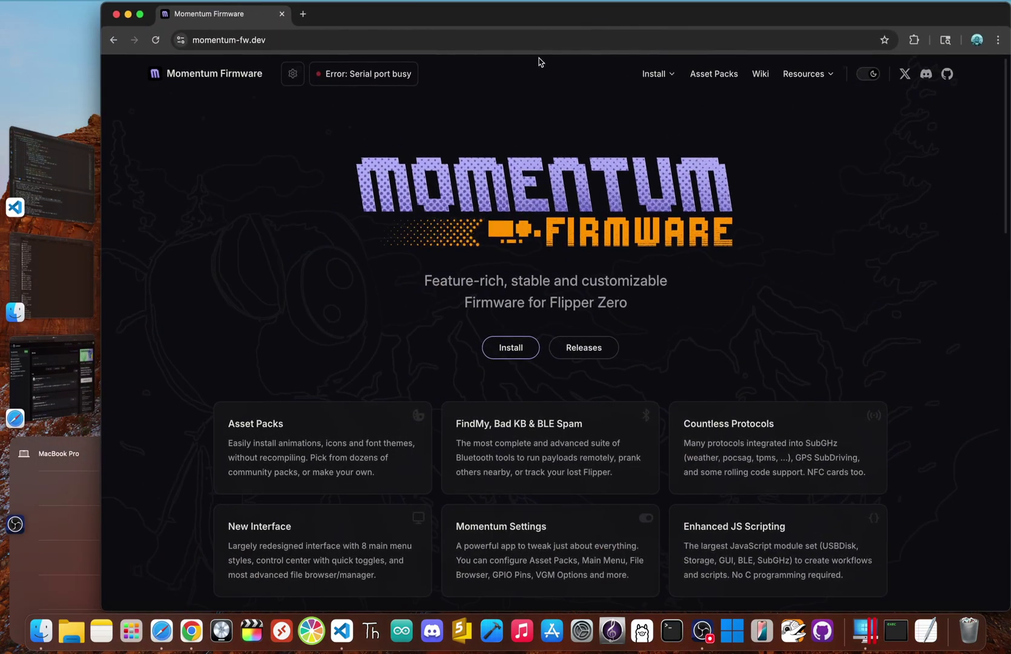
pyautogui.click(529, 41)
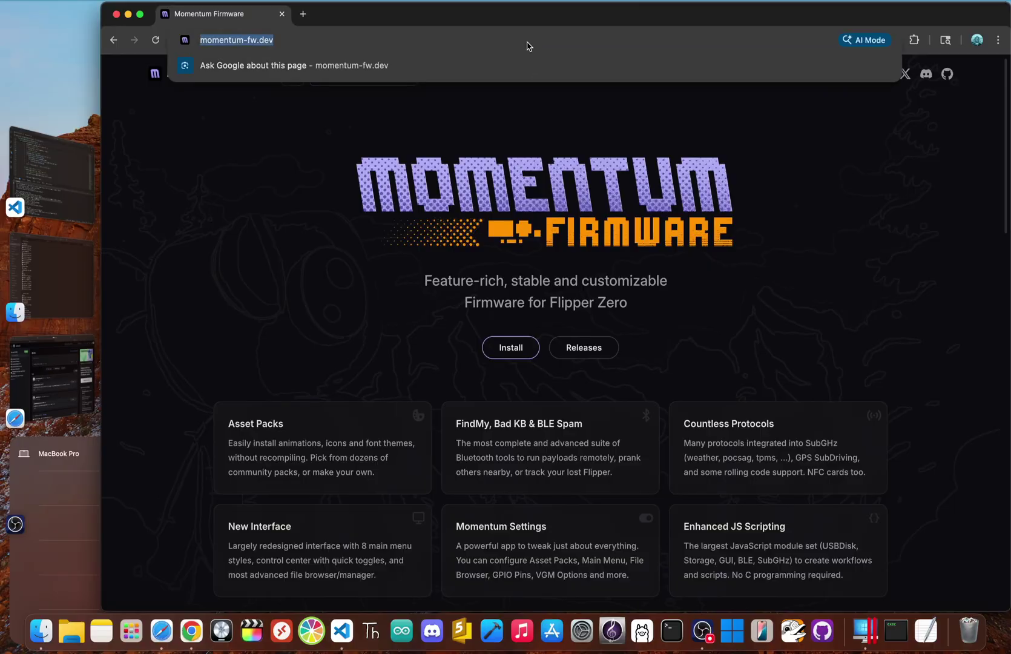
pyautogui.click(661, 73)
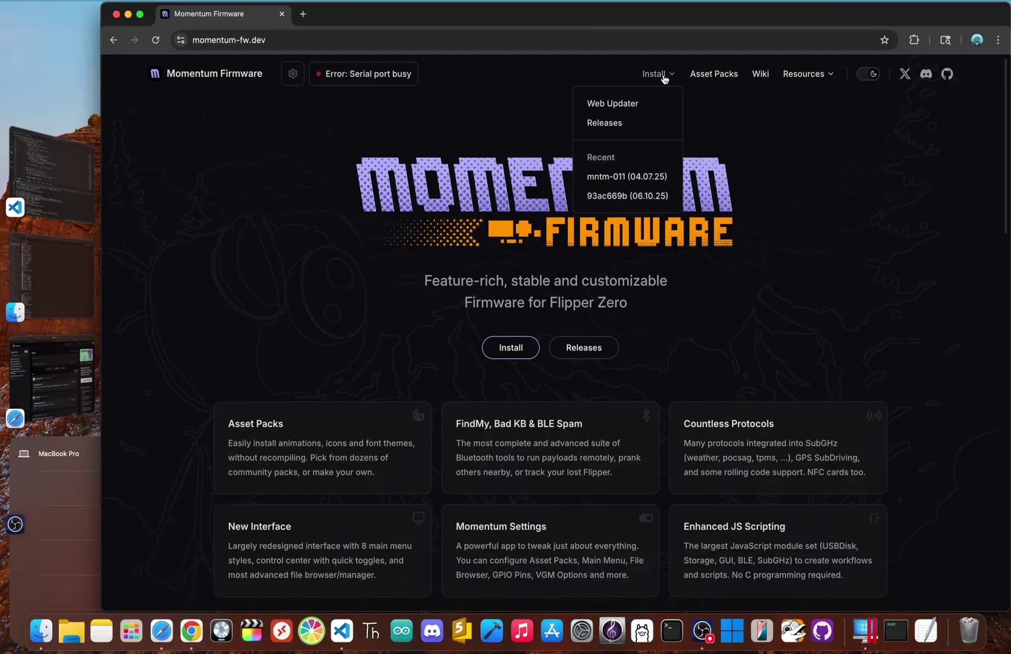
pyautogui.click(627, 104)
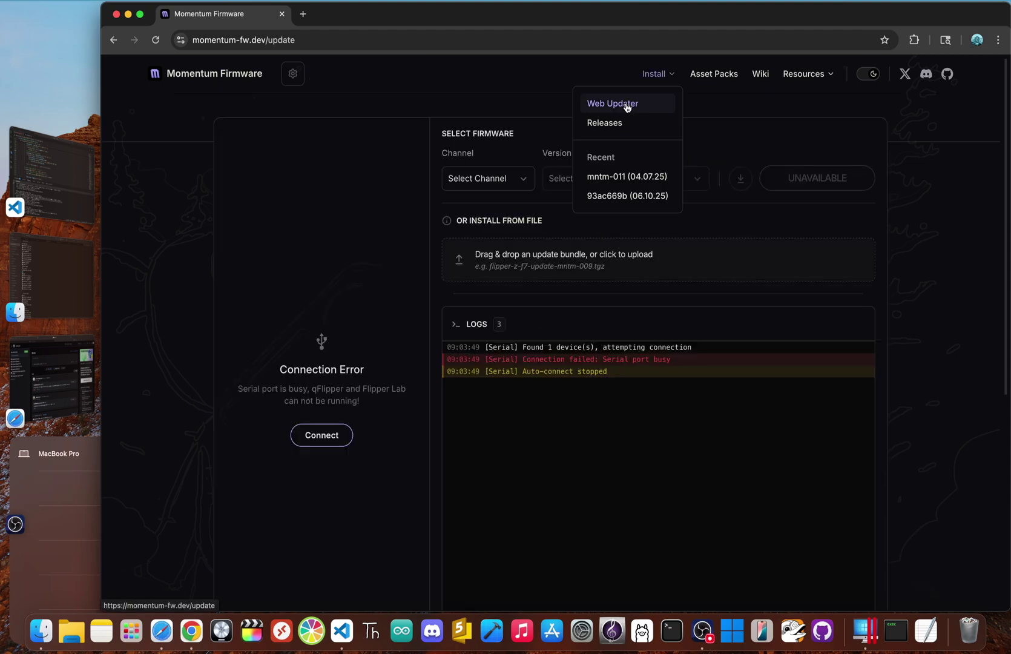
# Connect the Flipper and select the stable Mainline channel for release mntm-011
pyautogui.click(317, 436)
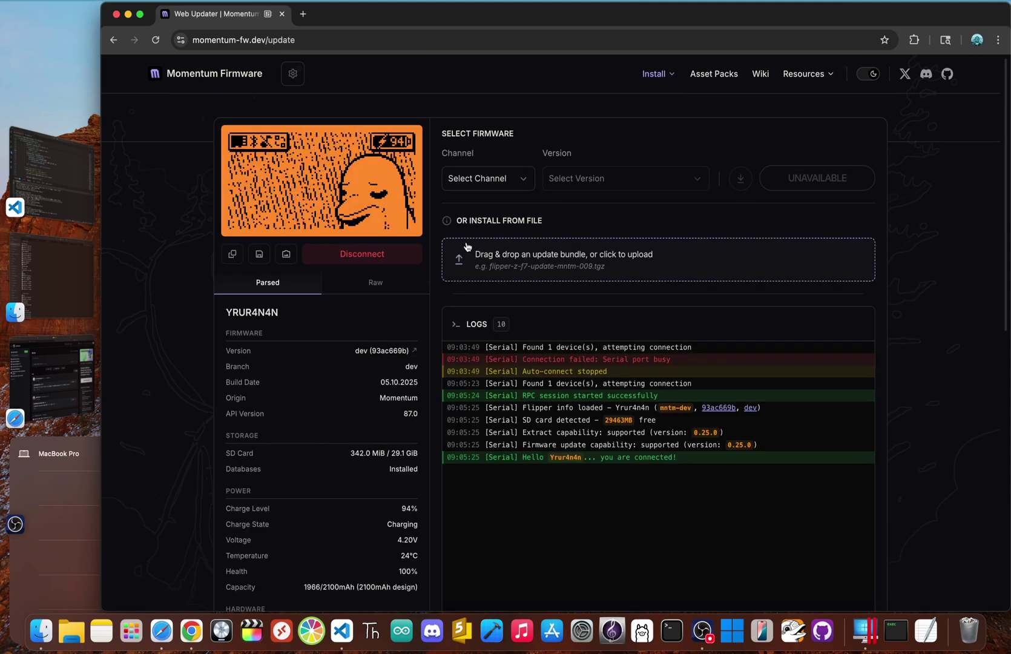
pyautogui.click(516, 178)
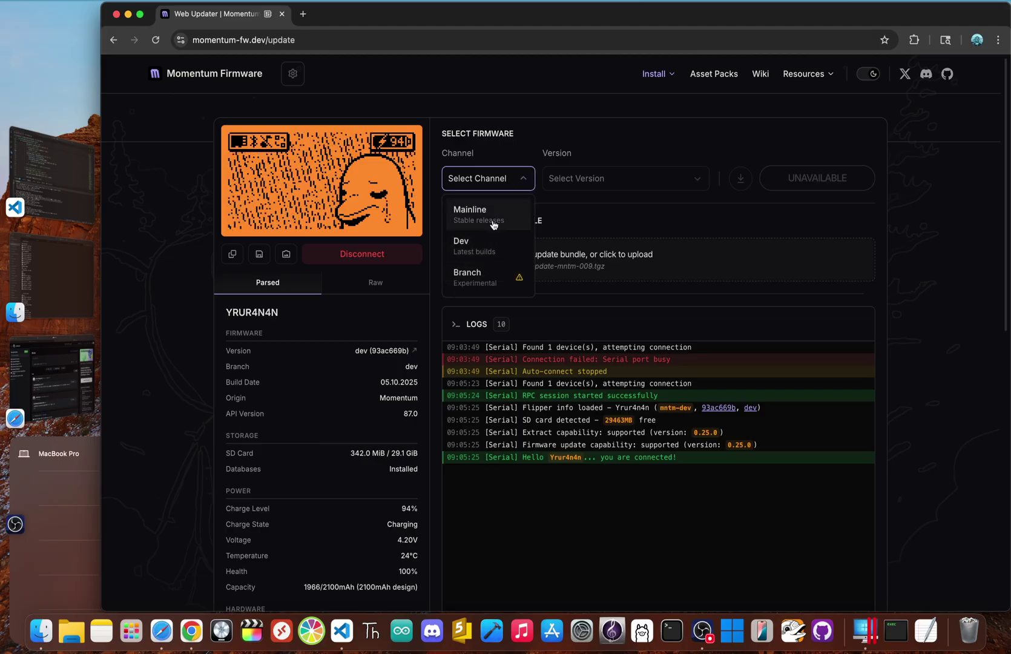
pyautogui.click(471, 211)
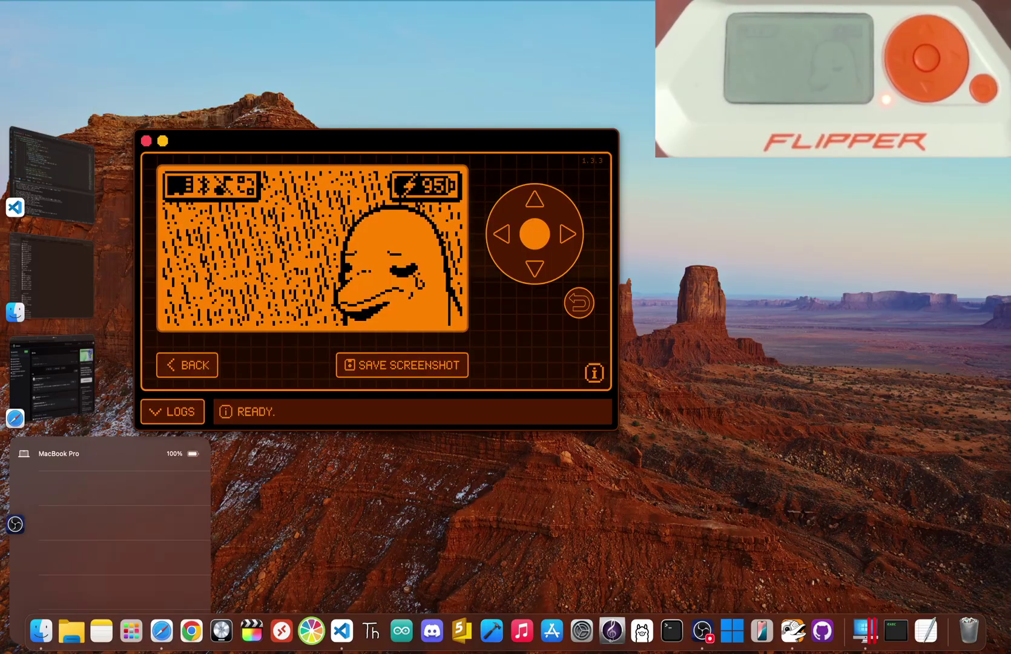
pyautogui.press('Return')
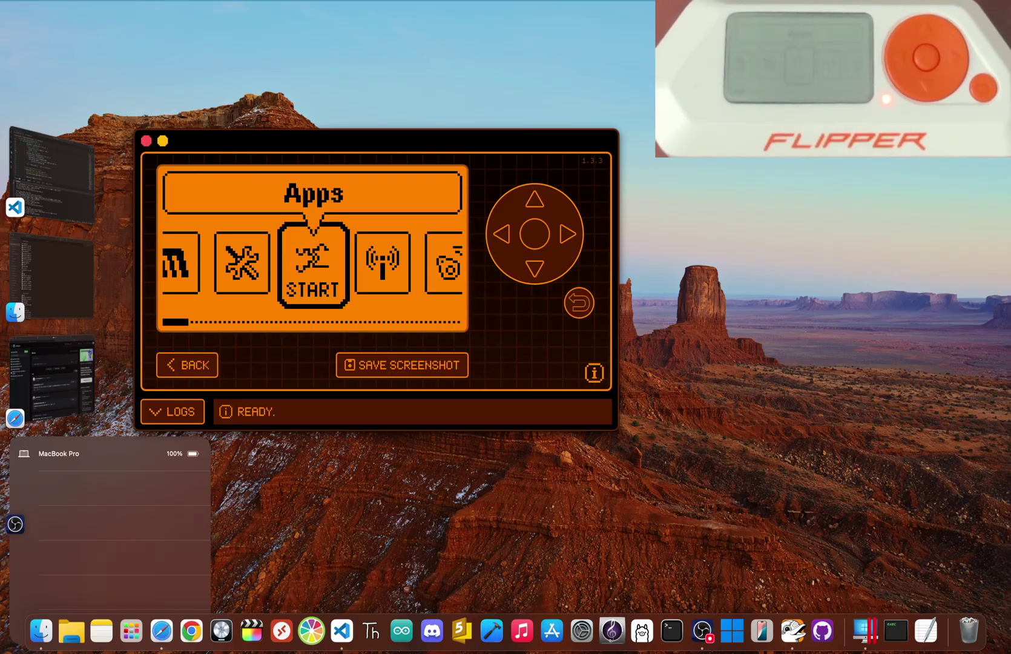
pyautogui.press('Right')
pyautogui.press('Right')
pyautogui.press('Right')
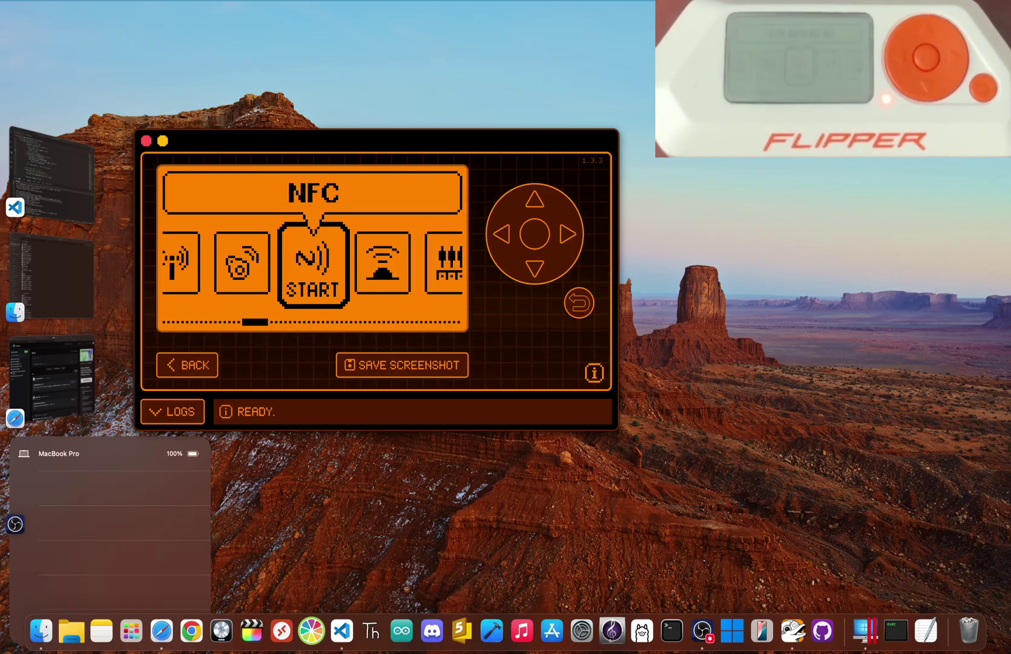
pyautogui.press('Right')
pyautogui.press('Right')
pyautogui.press('Right')
pyautogui.press('Right')
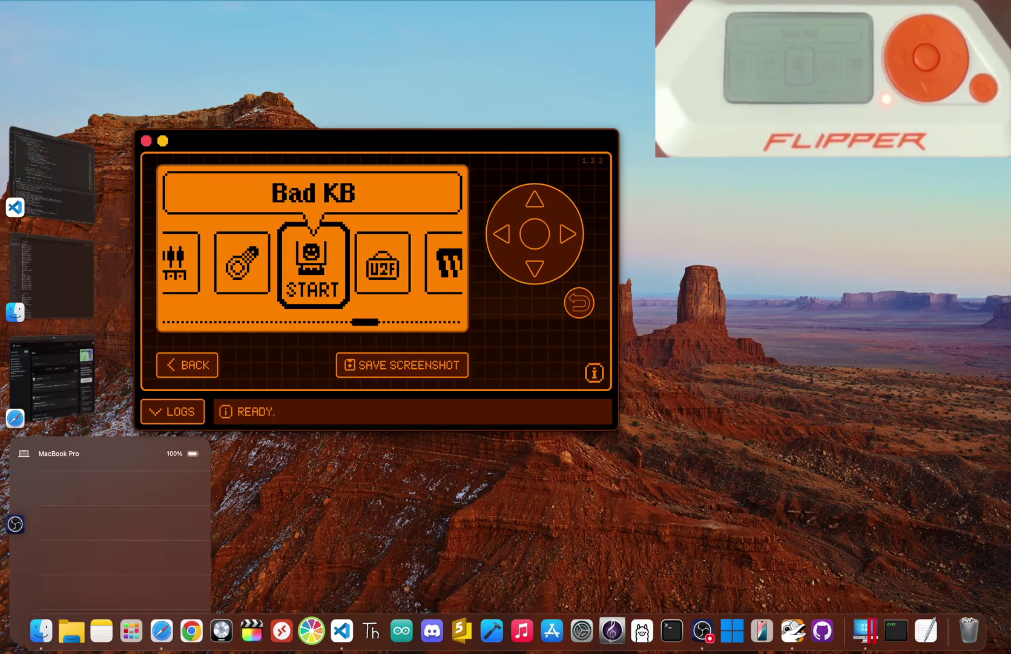
pyautogui.press('Right')
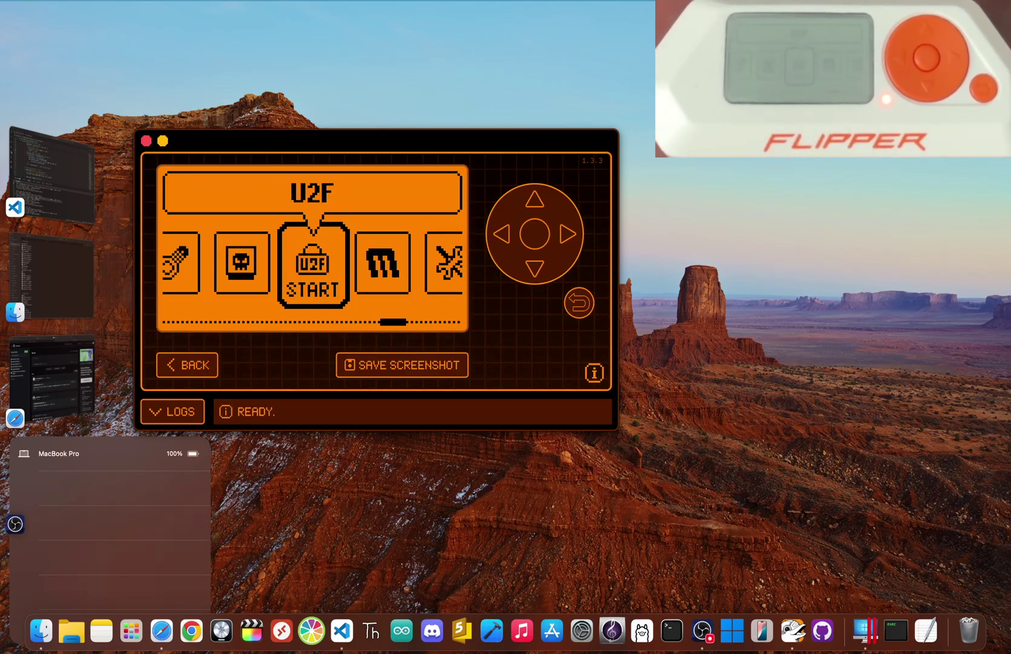
pyautogui.press('Right')
pyautogui.press('Right')
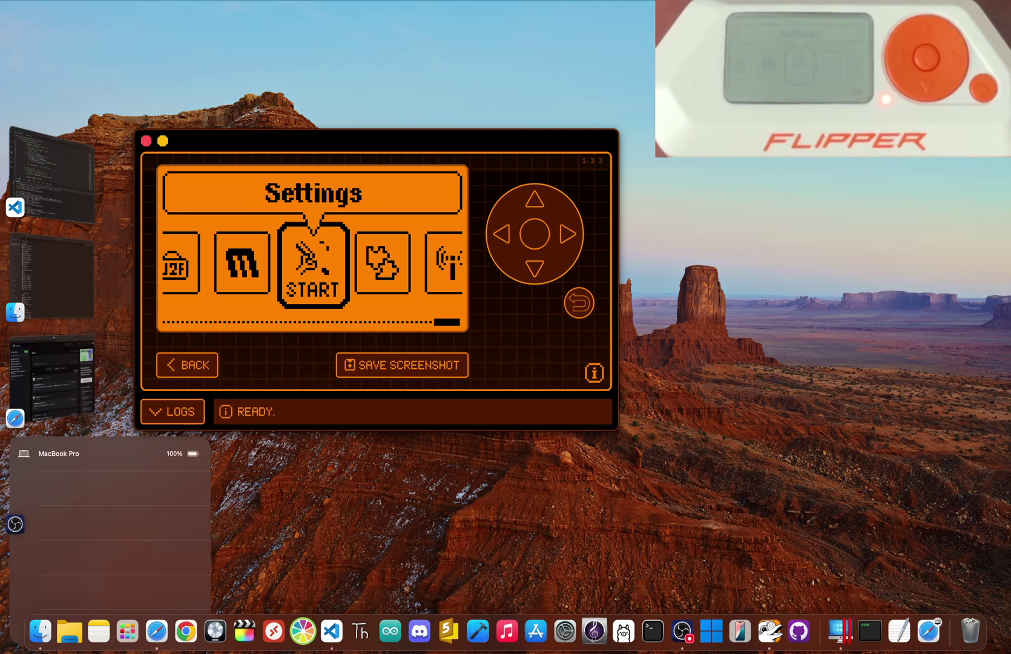
pyautogui.press('Right')
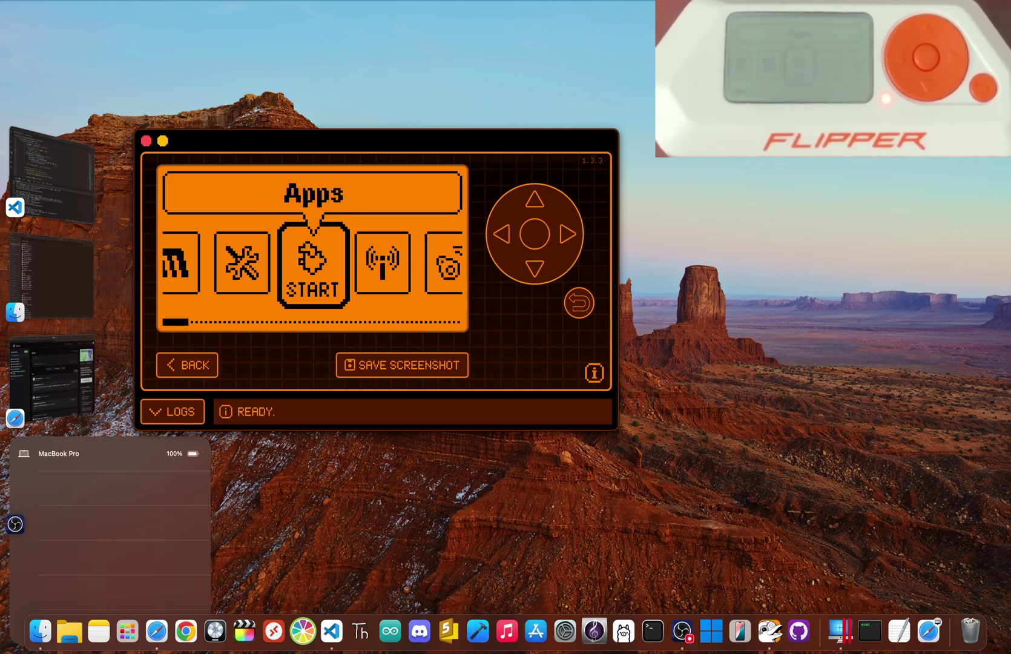
pyautogui.press('Return')
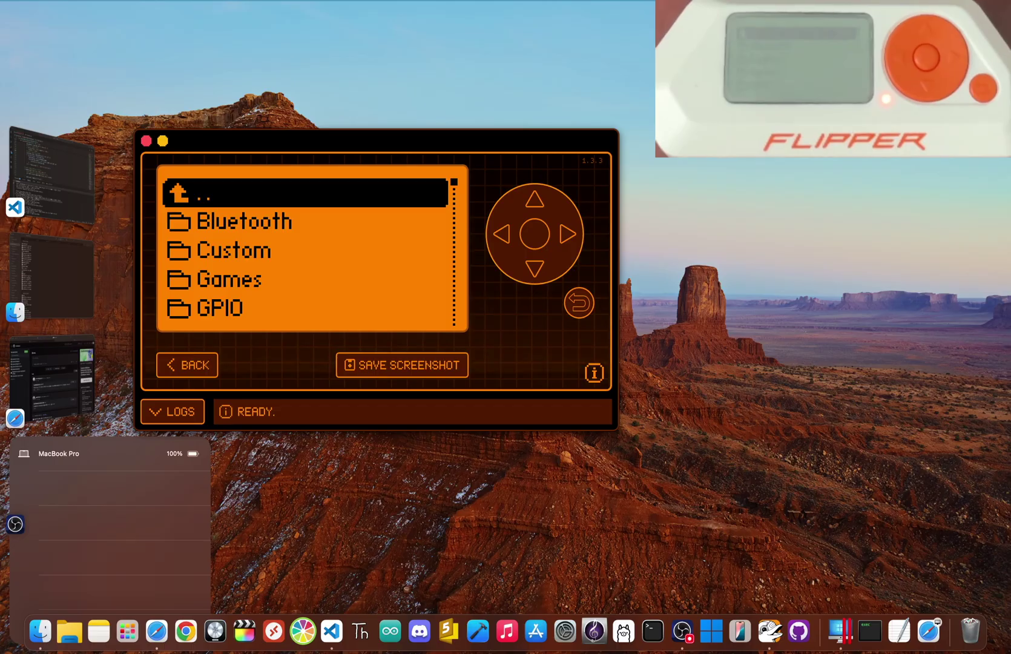
pyautogui.press('Down')
pyautogui.press('Down')
pyautogui.press('Down')
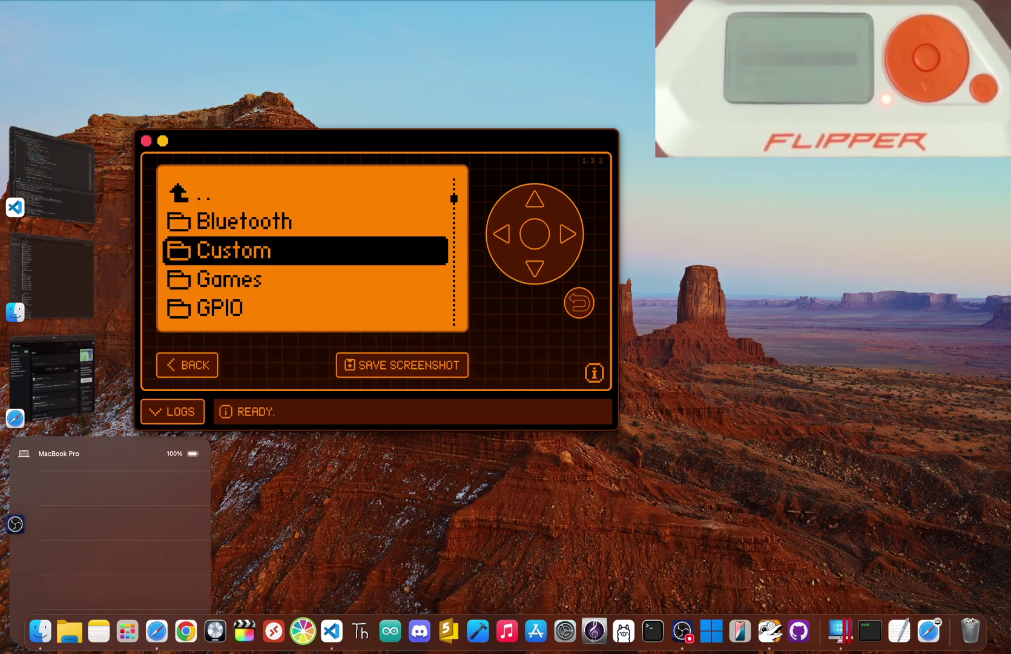
pyautogui.press('Down')
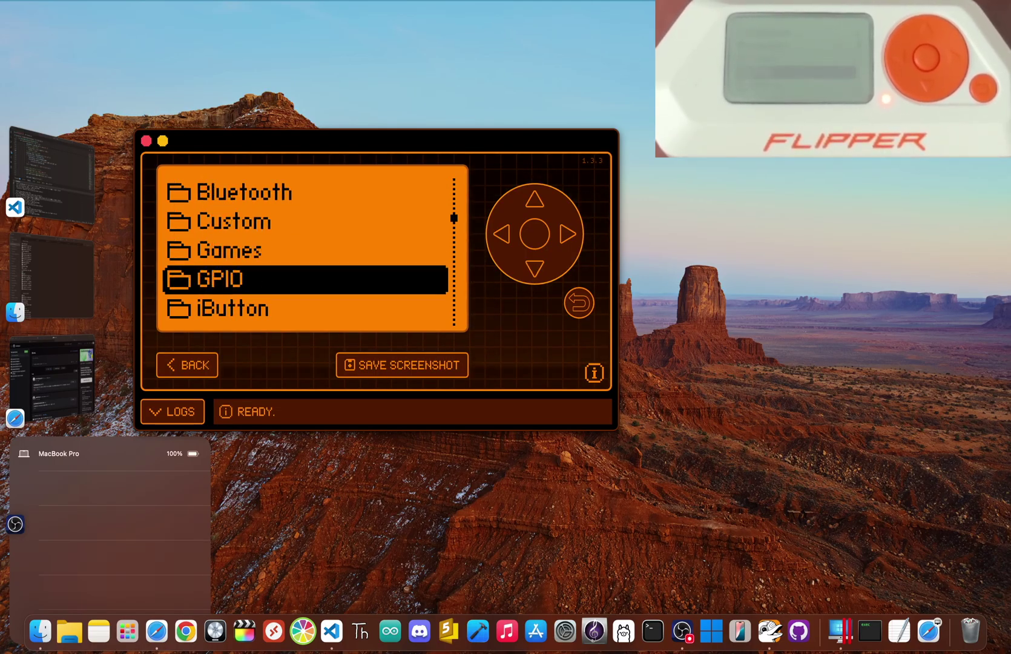
pyautogui.press('Return')
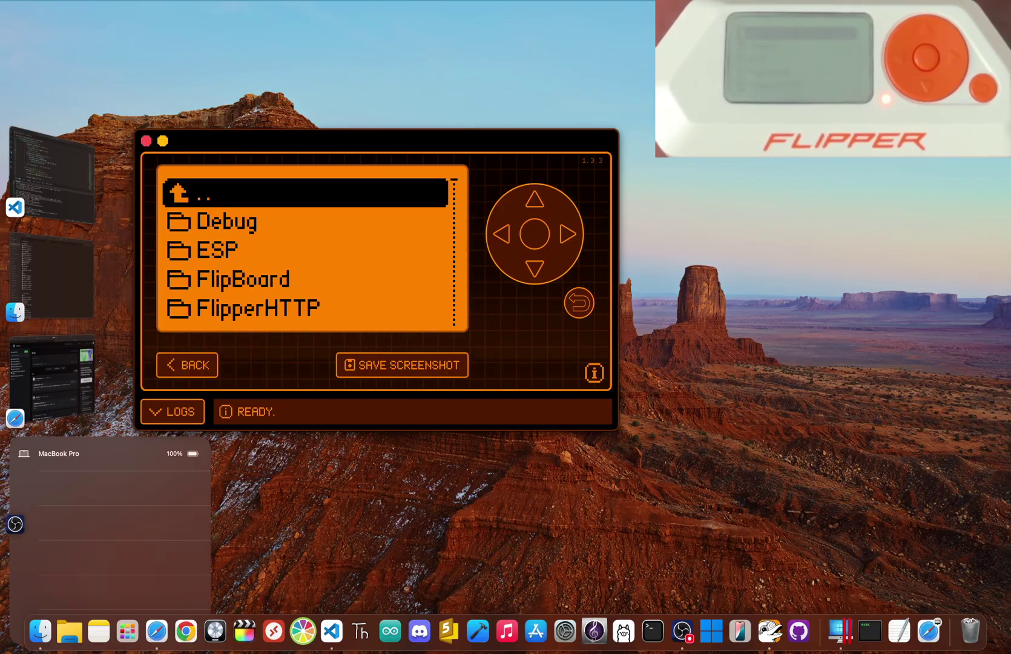
pyautogui.press('Down')
pyautogui.press('Down')
pyautogui.press('Down')
pyautogui.press('Down')
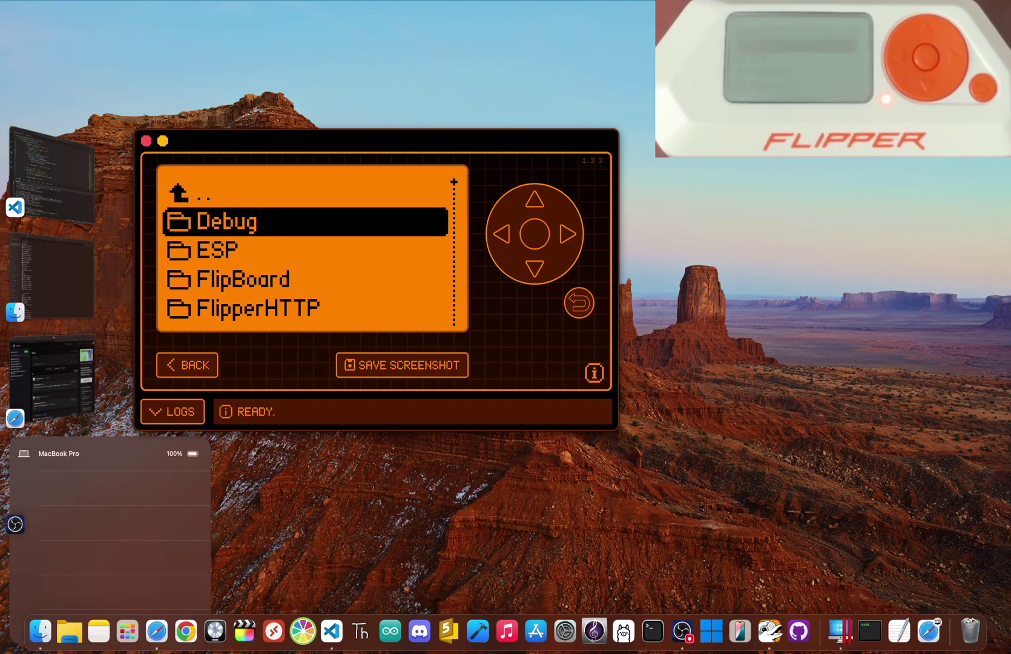
pyautogui.press('Return')
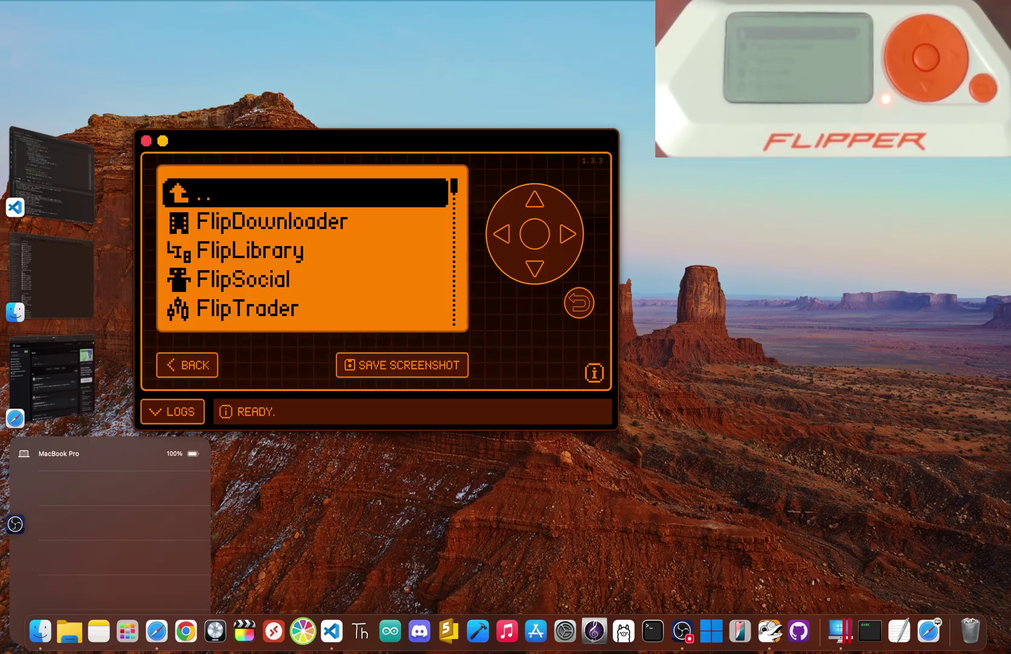
pyautogui.press('Down')
pyautogui.press('Down')
pyautogui.press('Down')
pyautogui.press('Down')
pyautogui.press('Down')
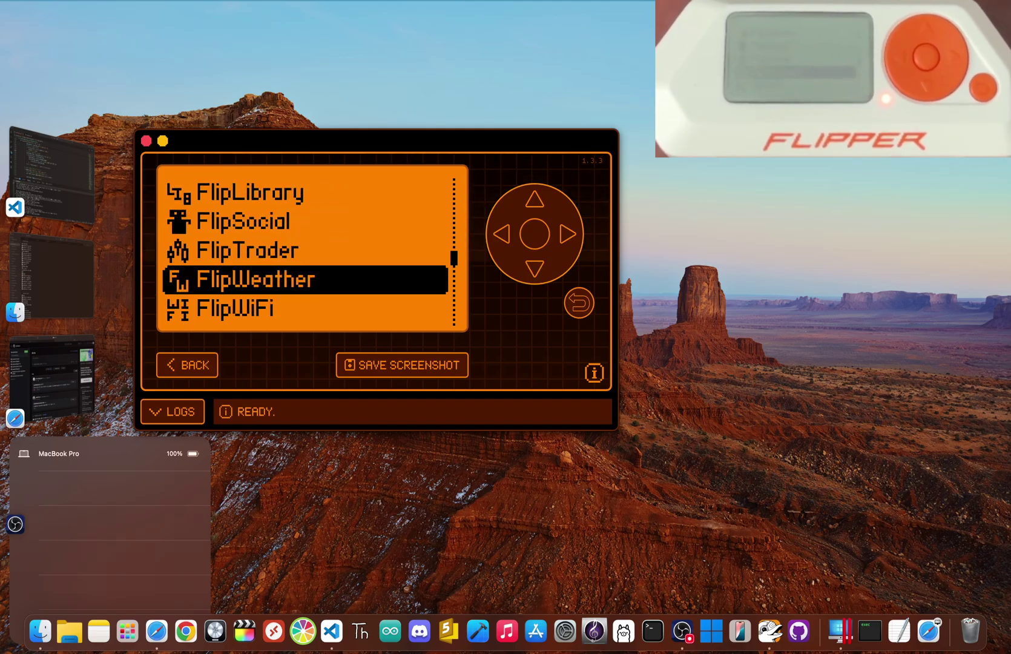
pyautogui.press('Return')
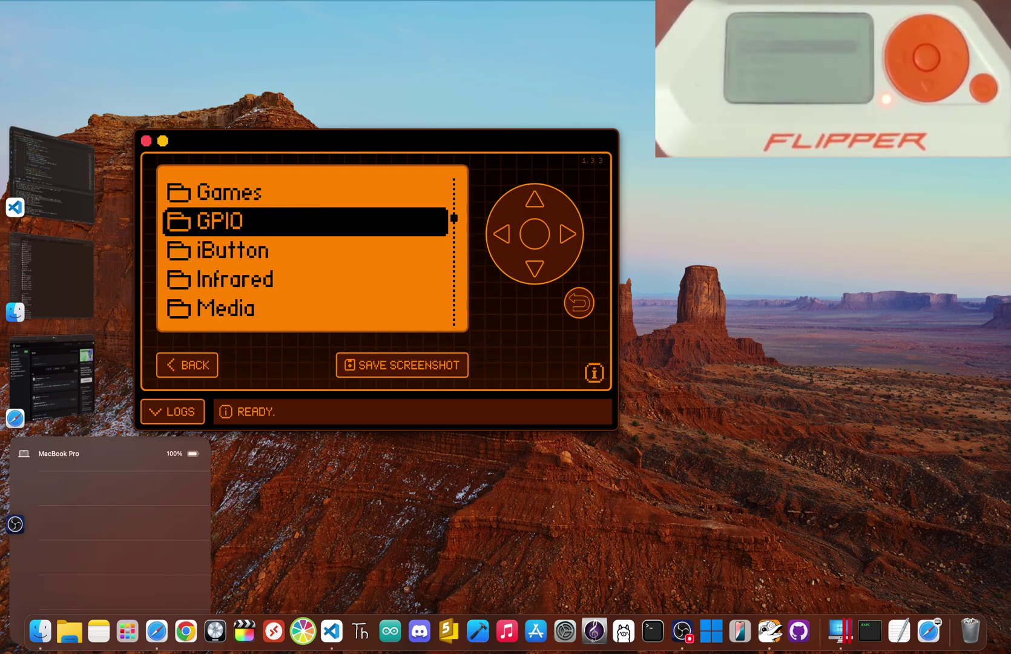
pyautogui.press('BackSpace')
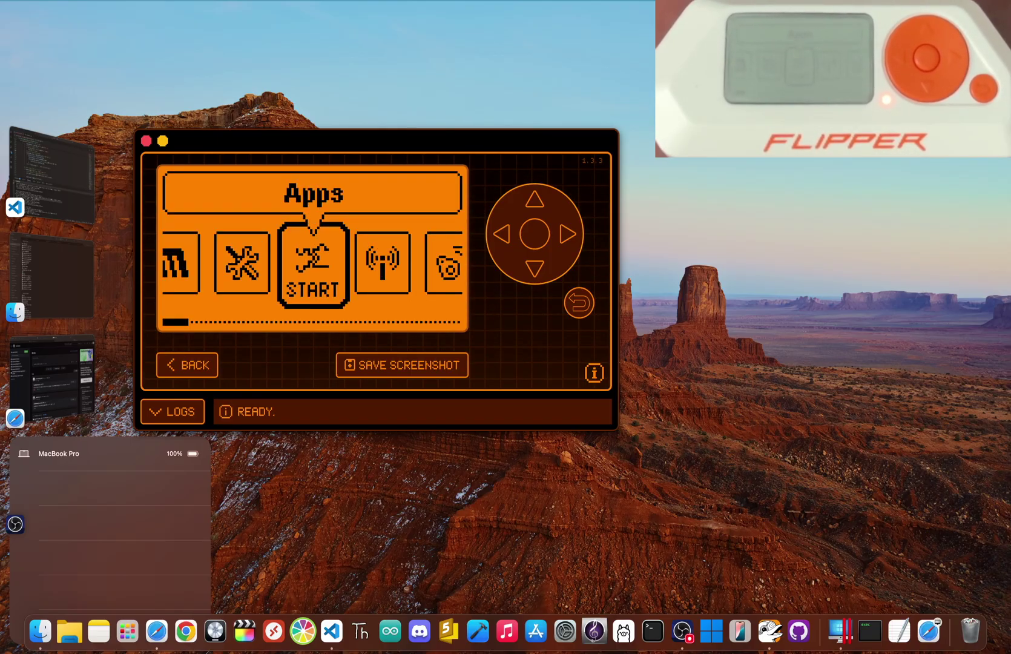
pyautogui.press('BackSpace')
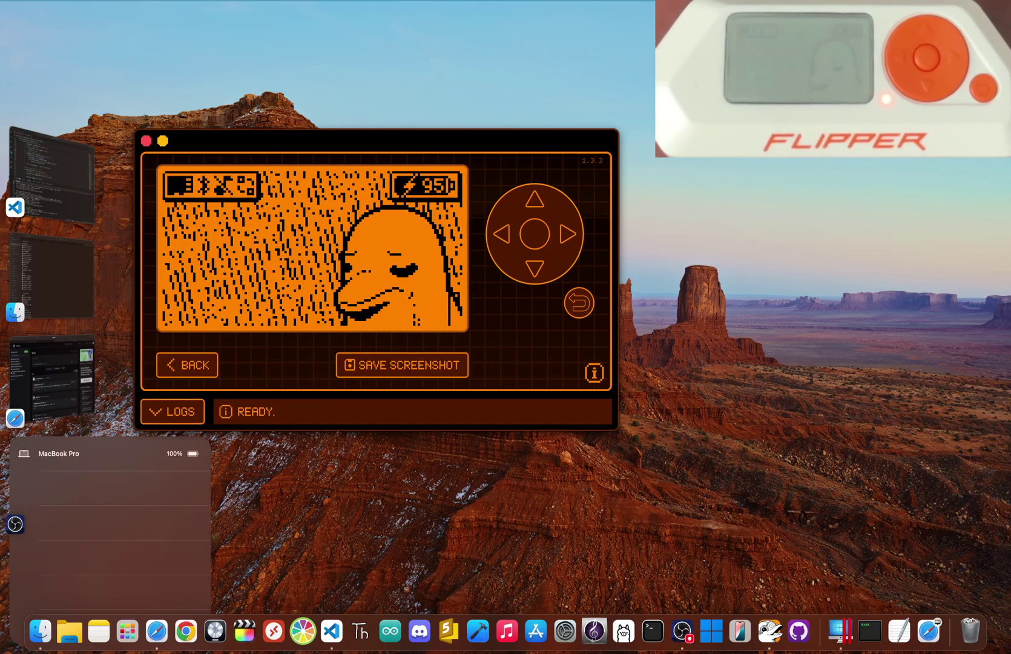